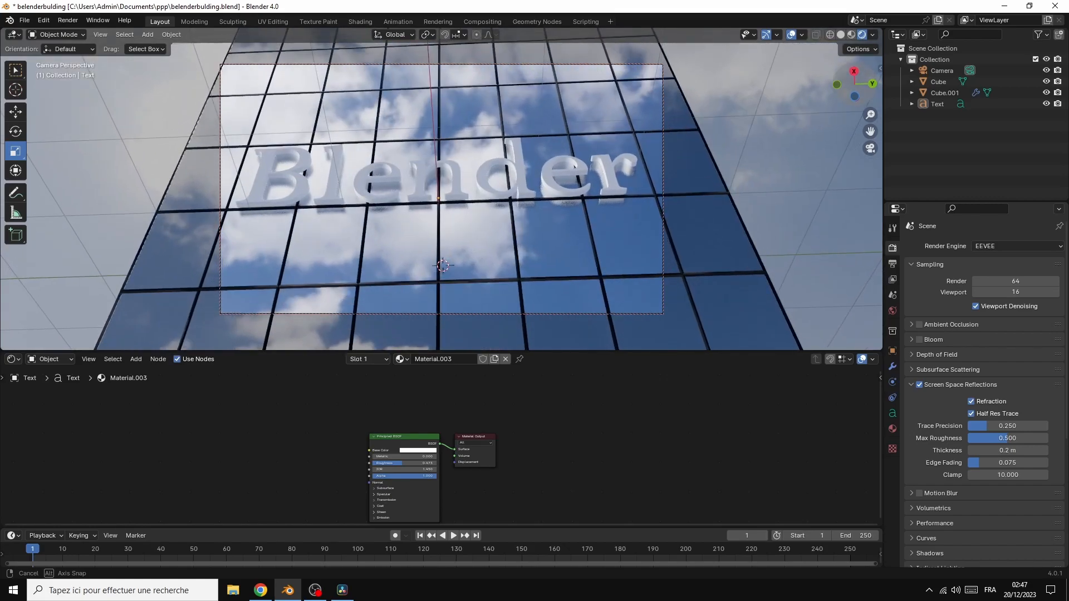
{"action": "middle_click_drag", "start_coordinate": [430, 222], "coordinate": [408, 223]}
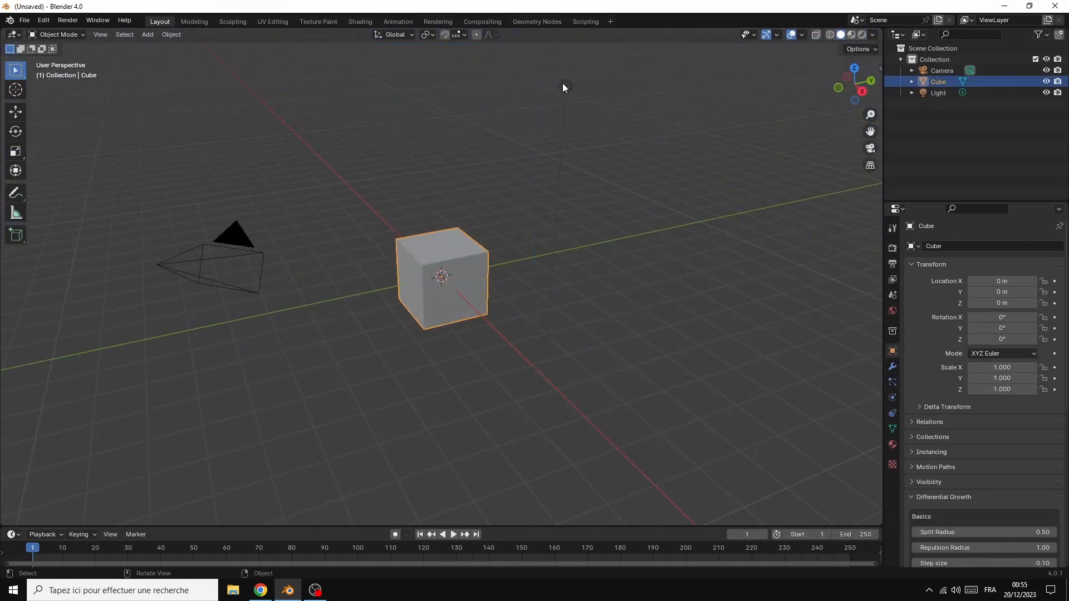
Step: Delete the default light from the scene
{"action": "left_click", "coordinate": [562, 86]}
{"action": "right_click", "coordinate": [563, 86]}
{"action": "left_click", "coordinate": [527, 239]}
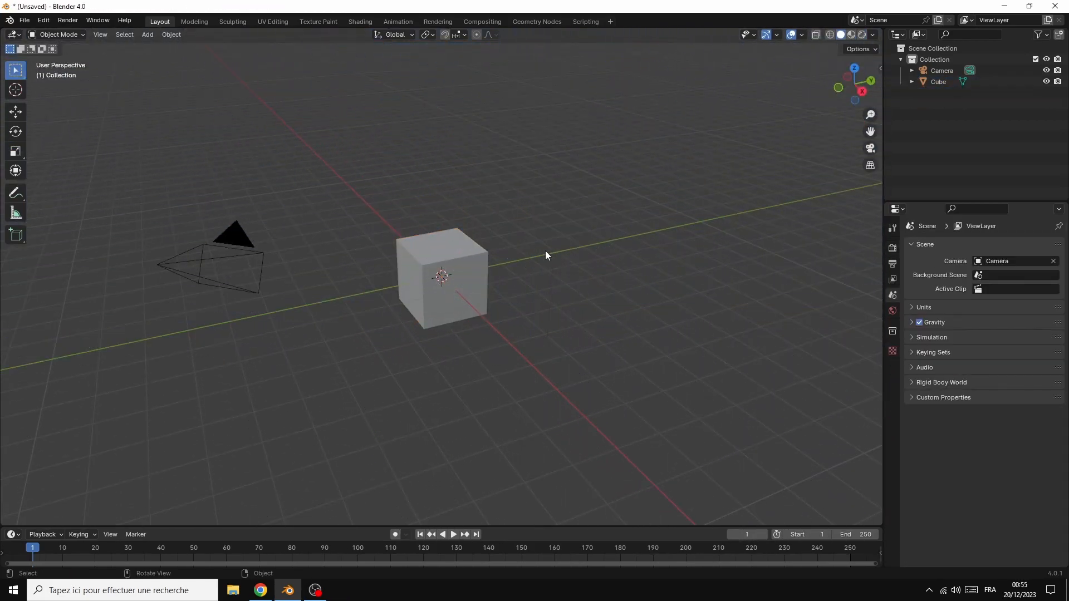
Step: Scale the cube into a tall slab, to about 2.99 along Y and about 3.55 along Z
{"action": "left_click", "coordinate": [438, 259]}
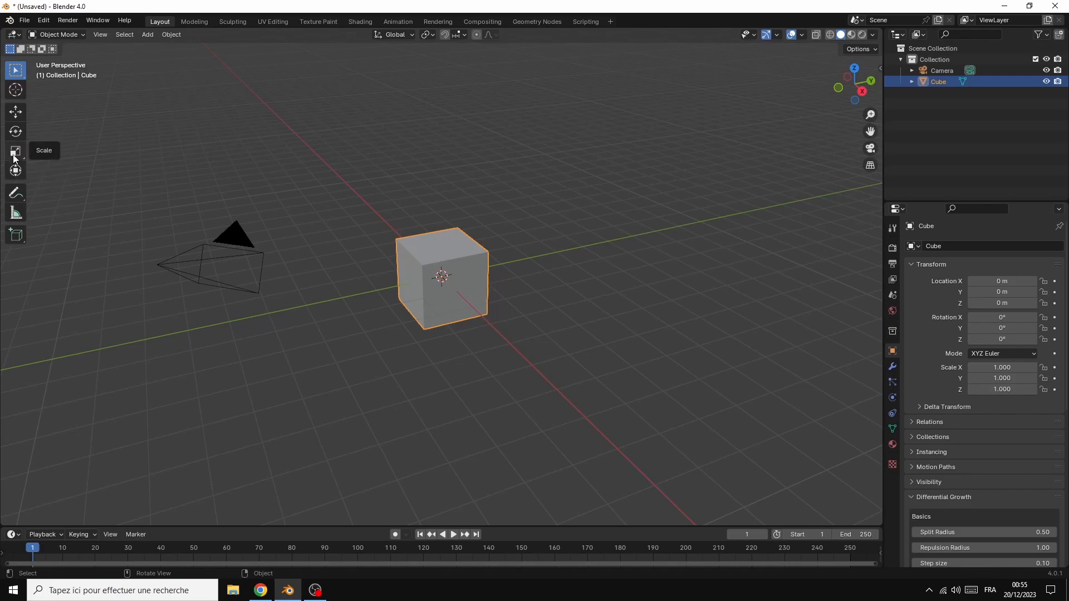
{"action": "key", "text": "shift+space"}
{"action": "key", "text": "s"}
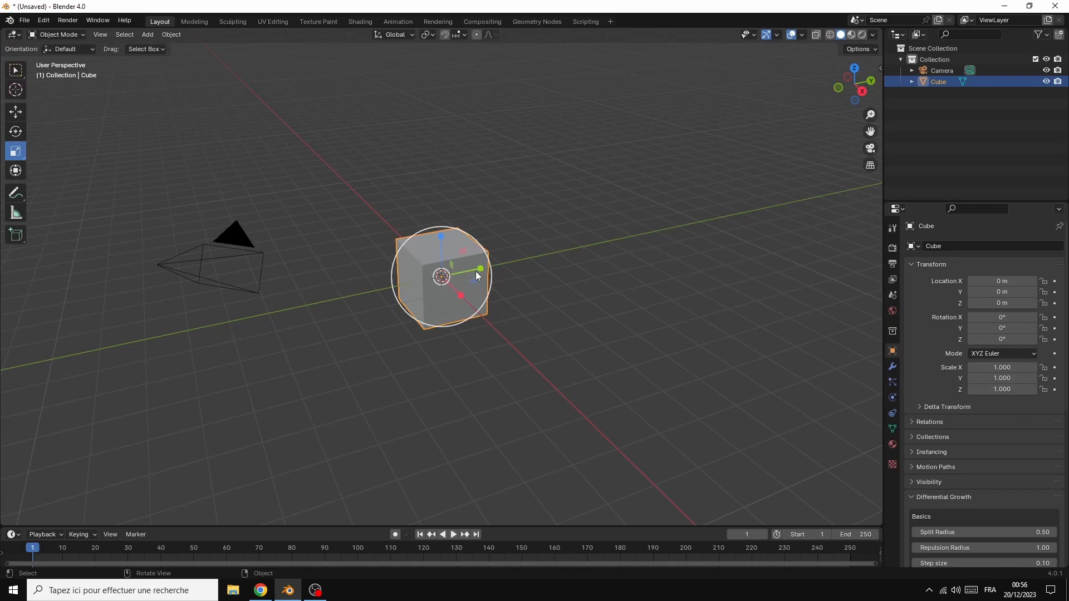
{"action": "left_click_drag", "start_coordinate": [482, 272], "coordinate": [570, 257]}
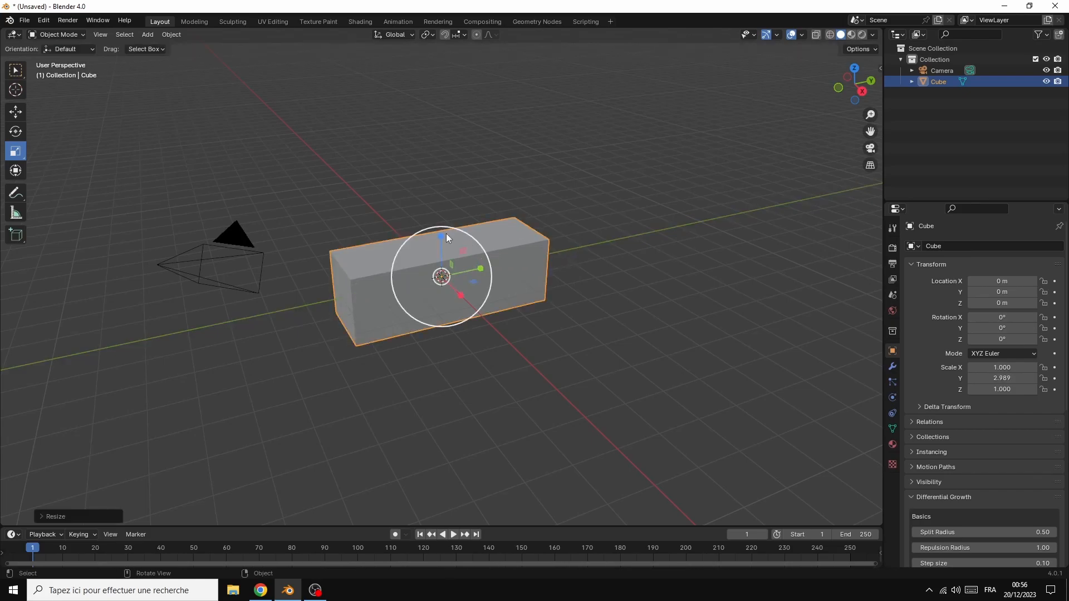
{"action": "left_click_drag", "start_coordinate": [443, 238], "coordinate": [435, 119]}
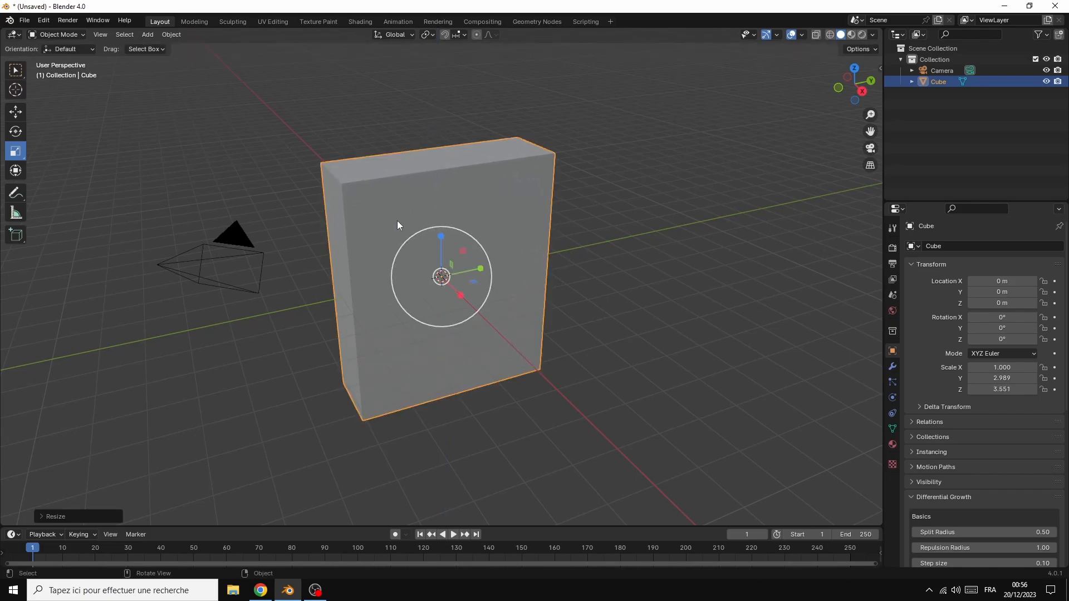
Step: In Edit Mode, add seven evenly spaced vertical loop cuts across the slab's width
{"action": "left_click", "coordinate": [71, 34]}
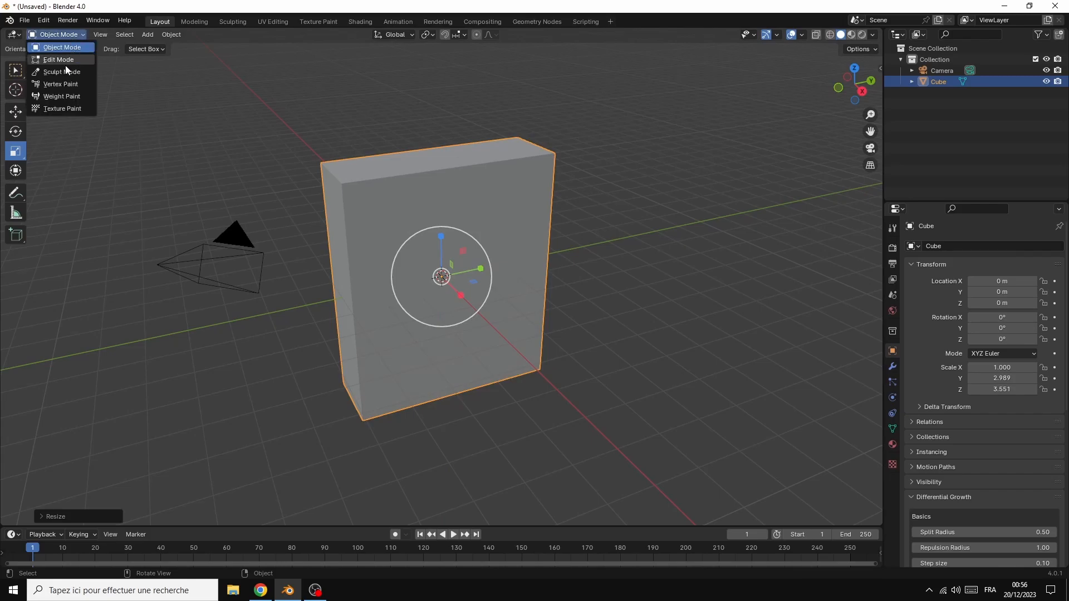
{"action": "left_click", "coordinate": [62, 60]}
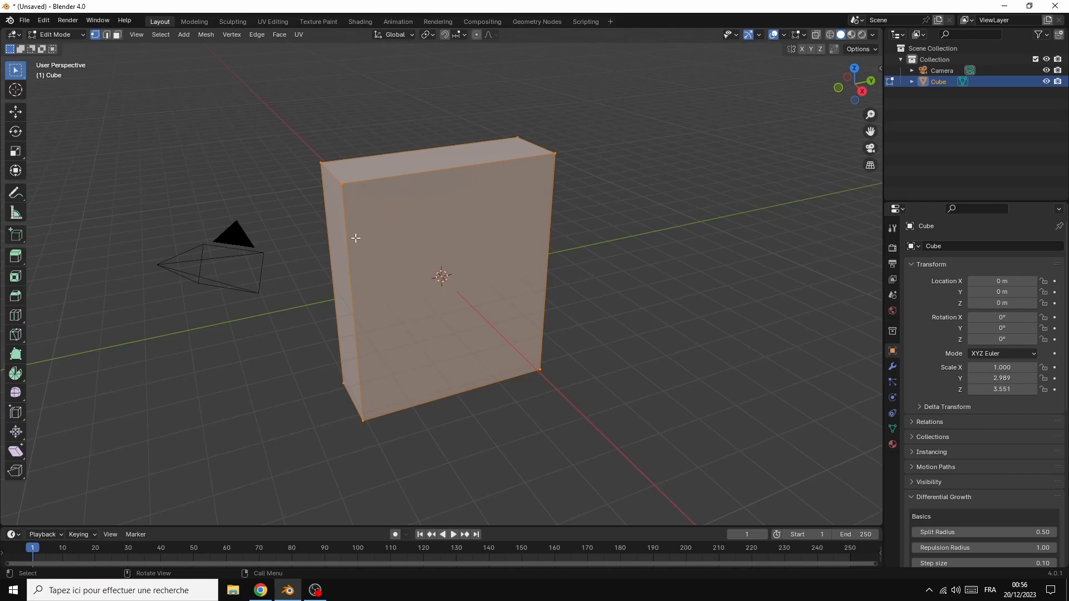
{"action": "left_click", "coordinate": [17, 316]}
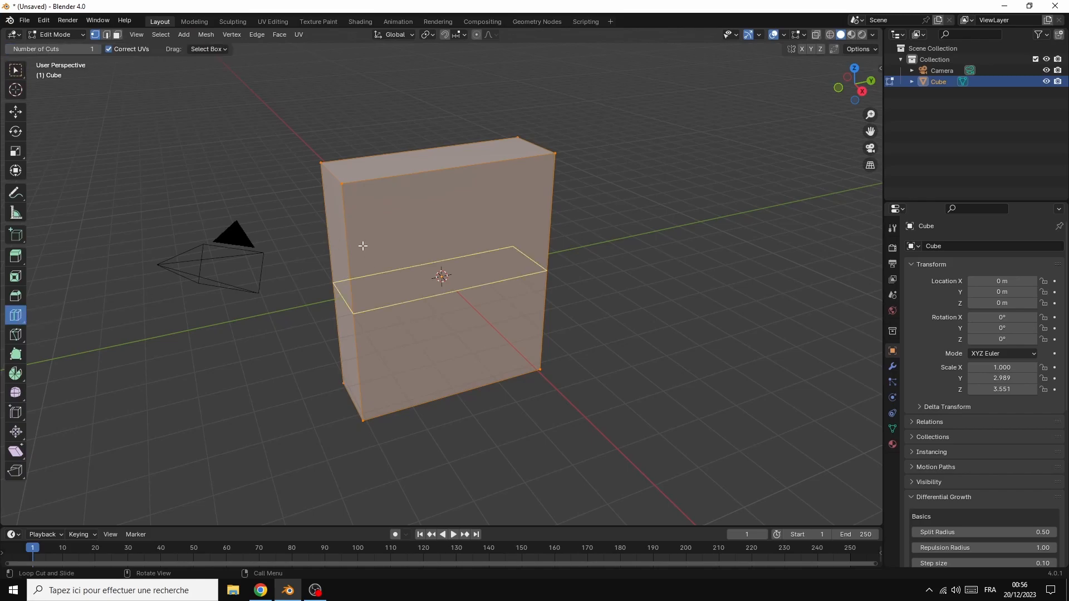
{"action": "left_click", "coordinate": [368, 192]}
{"action": "left_click", "coordinate": [372, 191]}
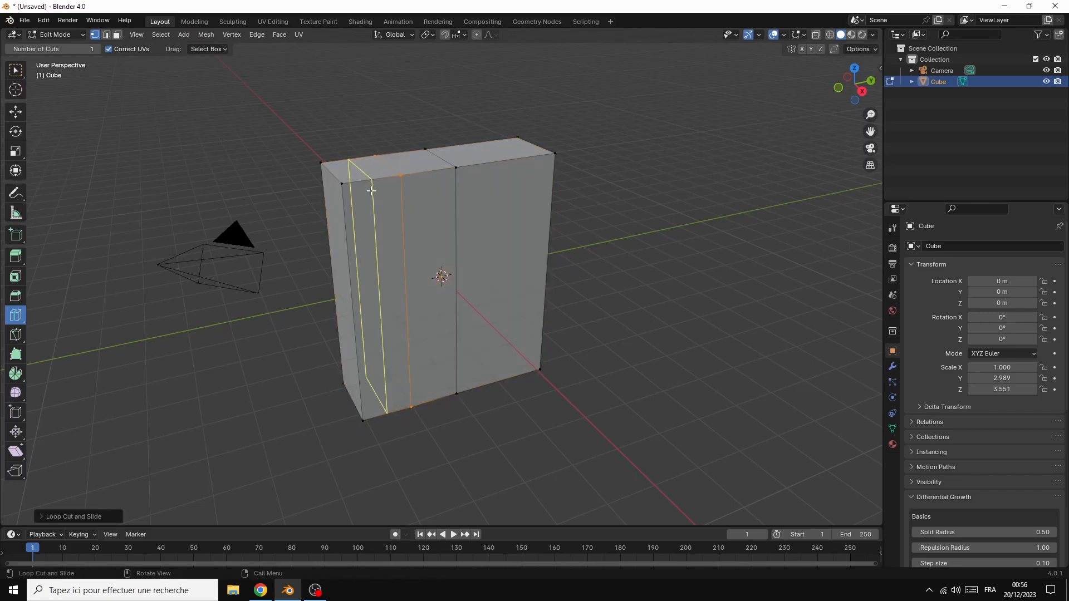
{"action": "left_click", "coordinate": [371, 191]}
{"action": "left_click", "coordinate": [437, 179]}
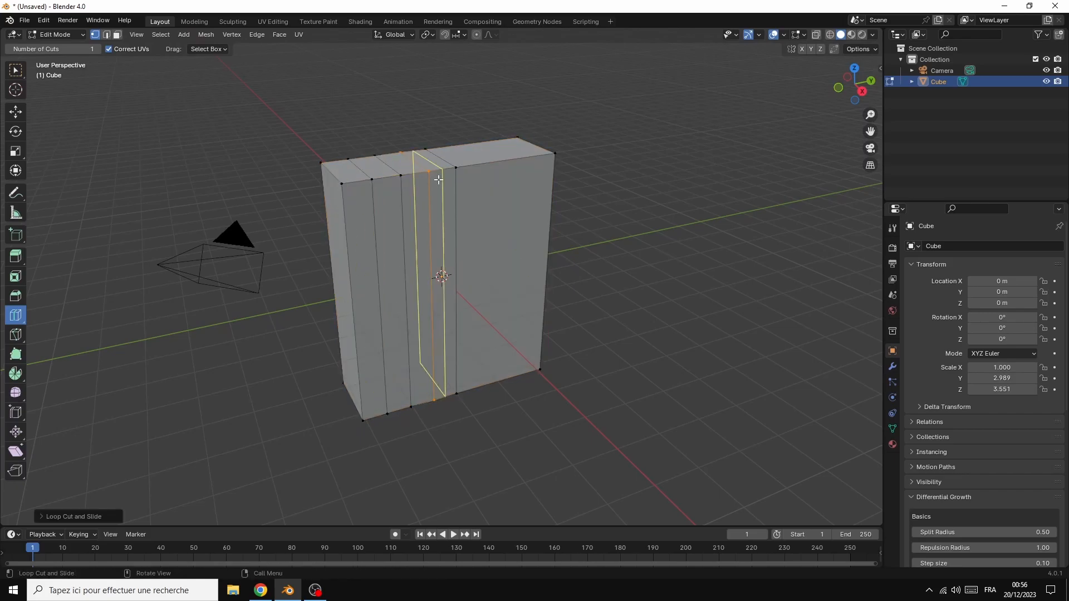
{"action": "left_click", "coordinate": [486, 167]}
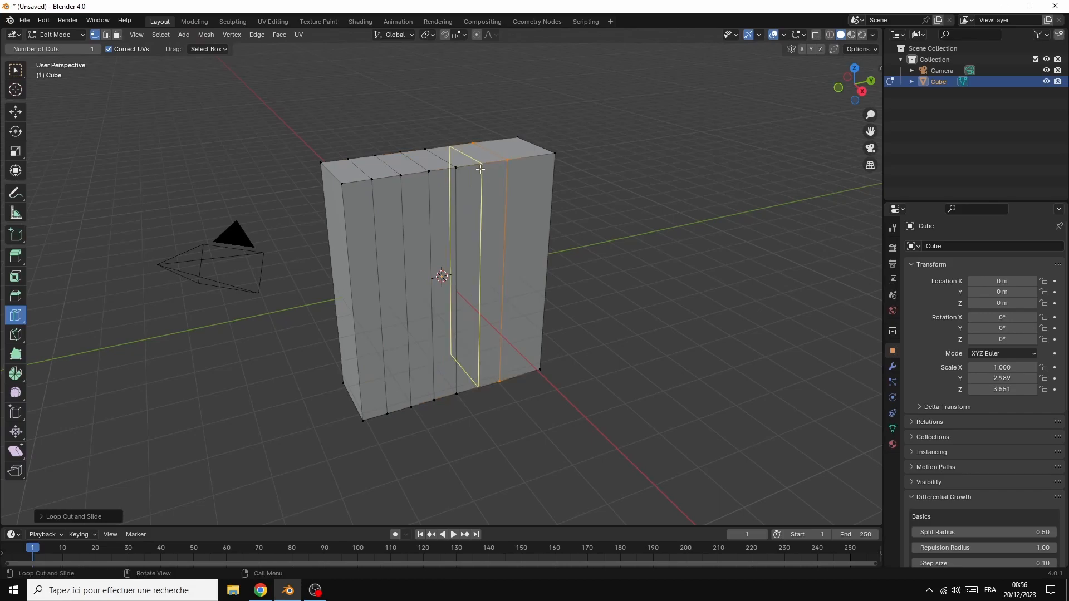
{"action": "left_click", "coordinate": [522, 173]}
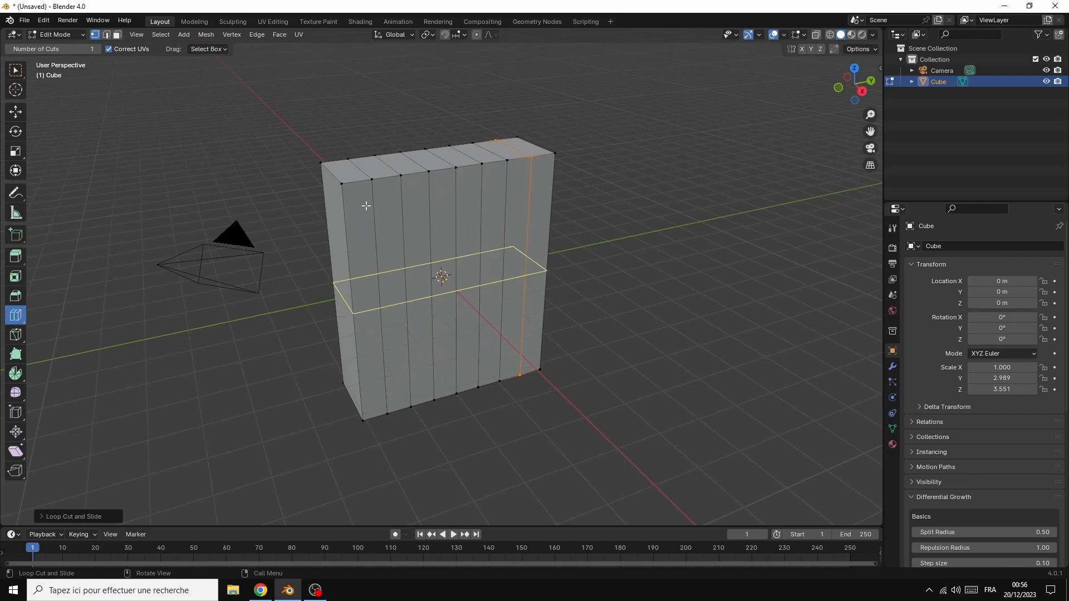
Step: Add seven evenly spaced horizontal loop cuts along the slab's height to form a grid of panels
{"action": "left_click", "coordinate": [372, 277]}
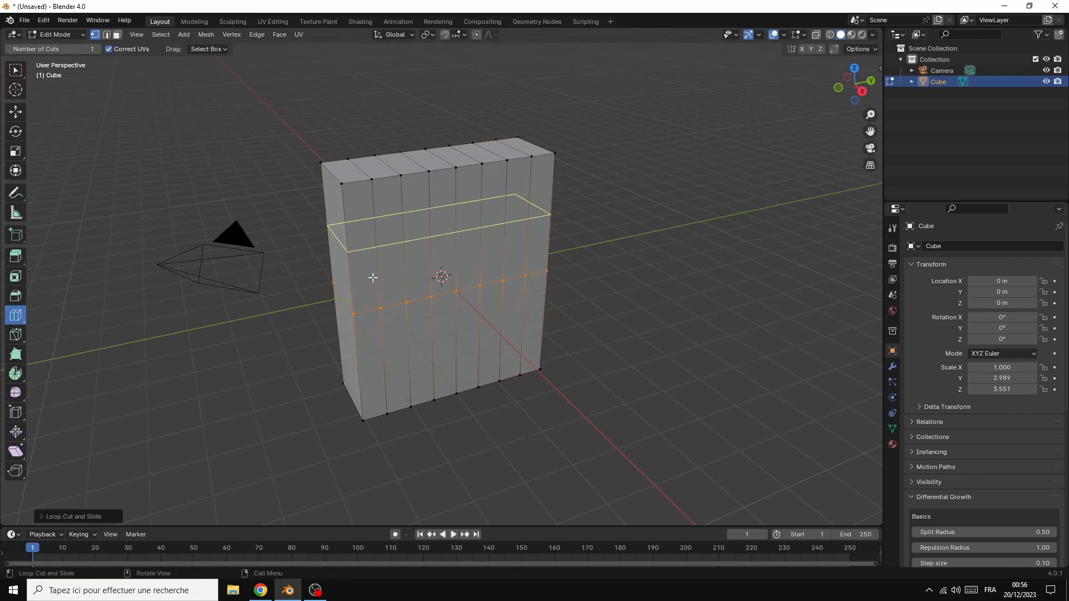
{"action": "left_click", "coordinate": [372, 253]}
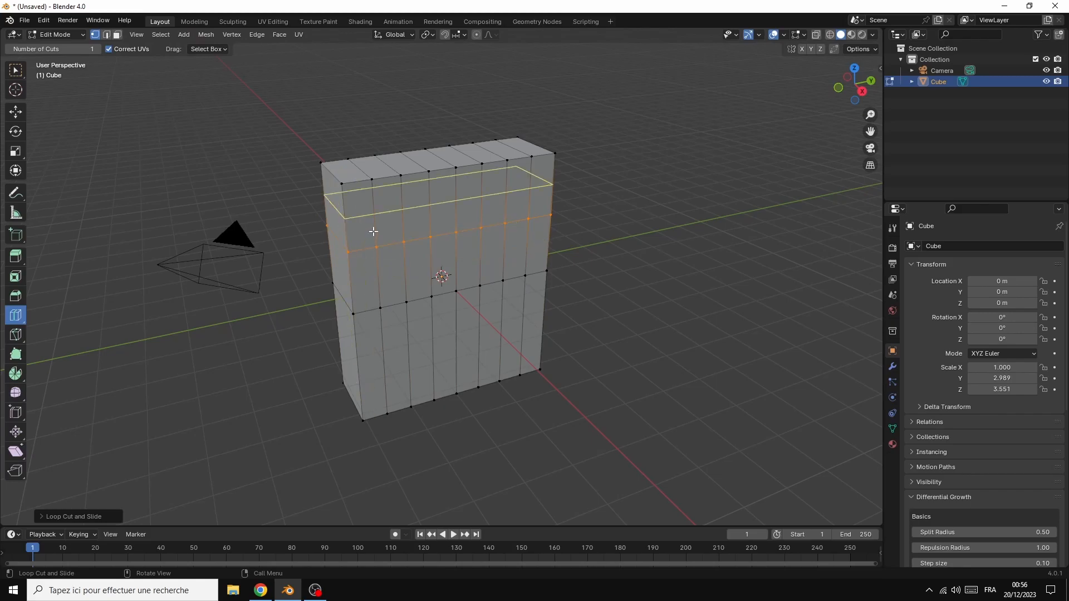
{"action": "left_click", "coordinate": [376, 238]}
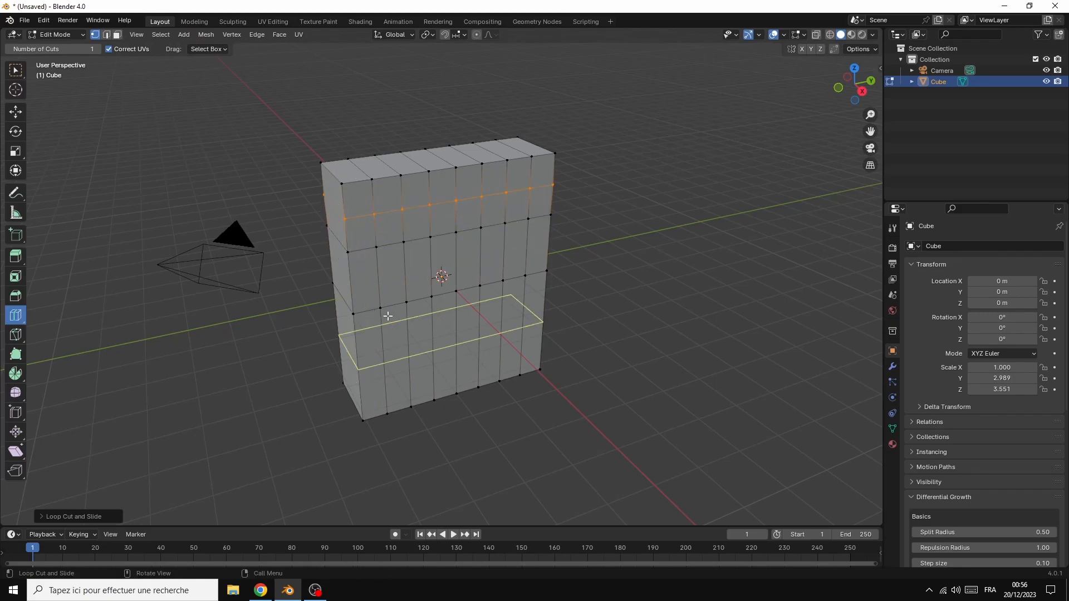
{"action": "left_click", "coordinate": [387, 280]}
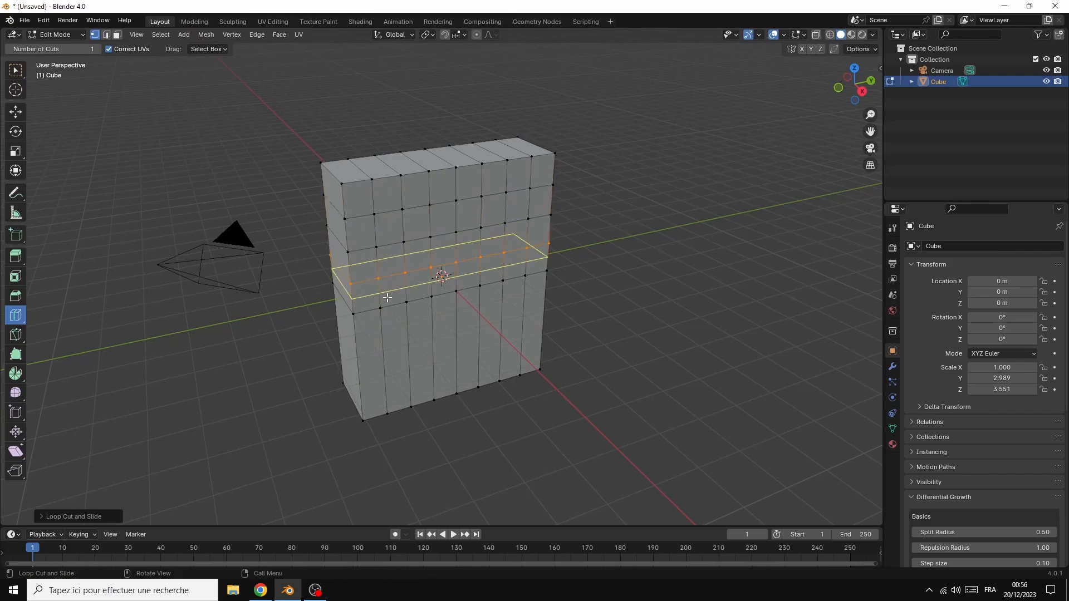
{"action": "left_click", "coordinate": [396, 324]}
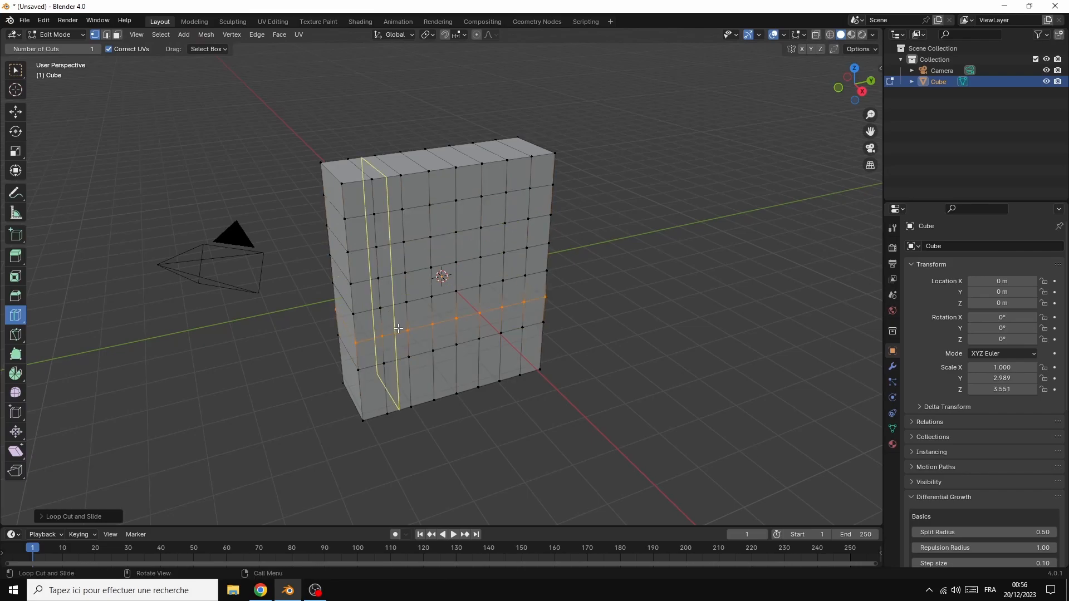
{"action": "left_click", "coordinate": [402, 366]}
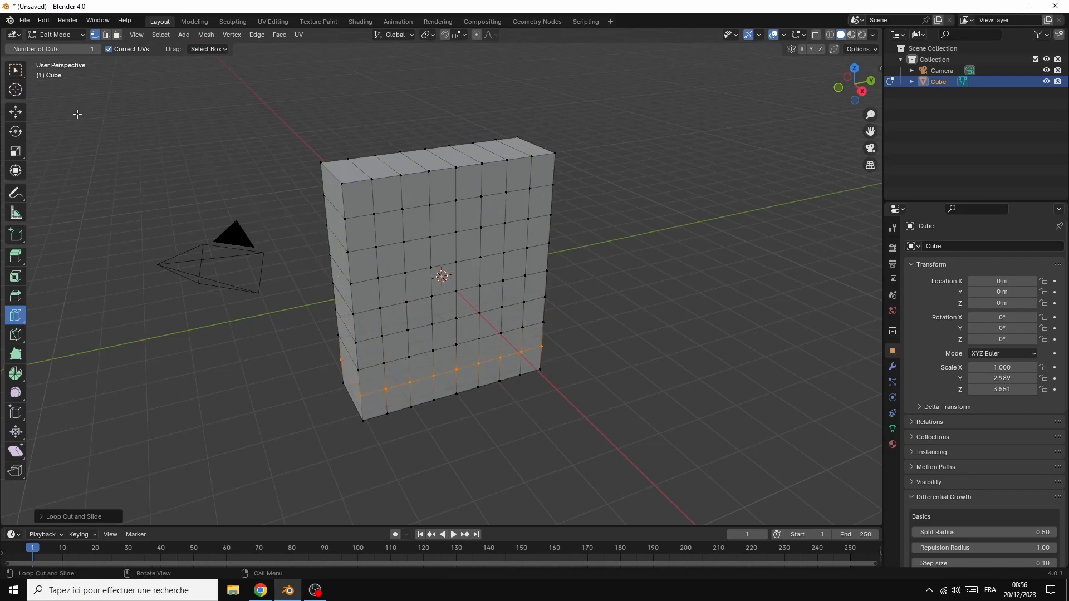
Step: Return to Object Mode and stretch the slab along Z to a scale of about 4.24
{"action": "left_click", "coordinate": [64, 40]}
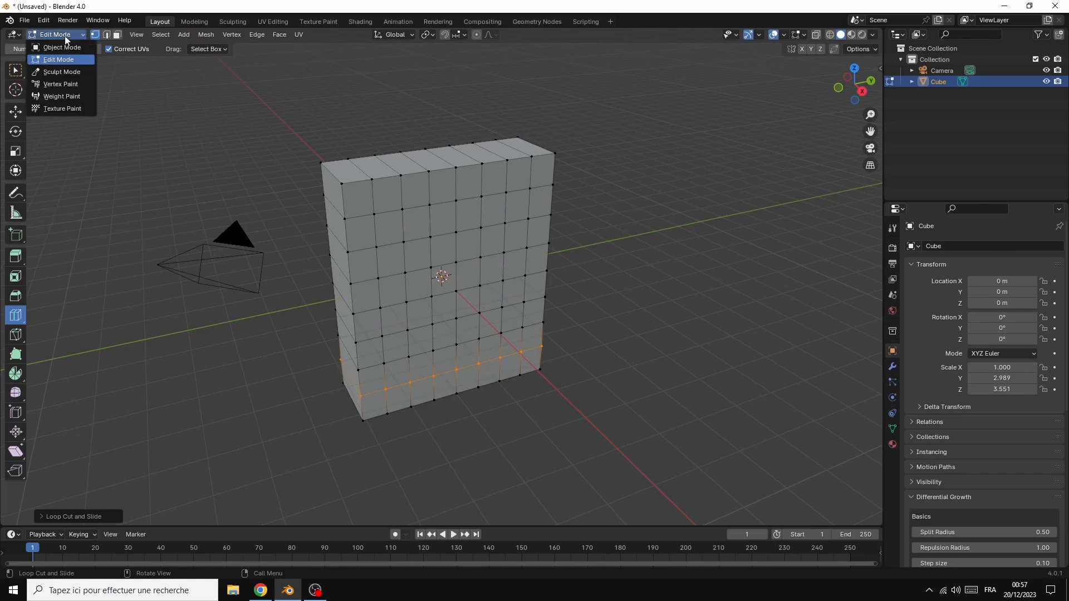
{"action": "left_click", "coordinate": [65, 47]}
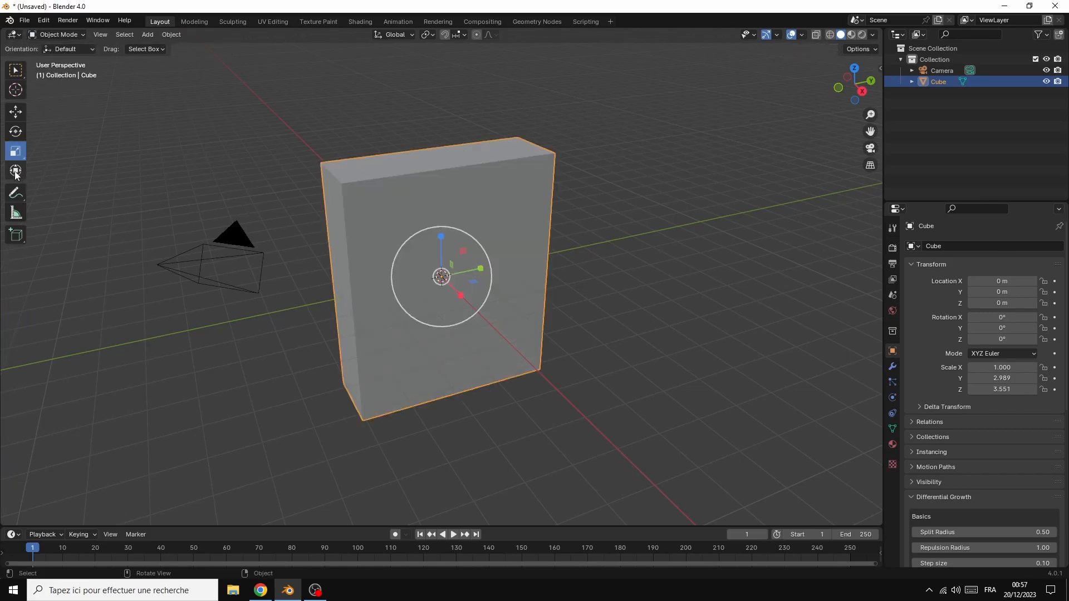
{"action": "left_click_drag", "start_coordinate": [442, 235], "coordinate": [444, 225]}
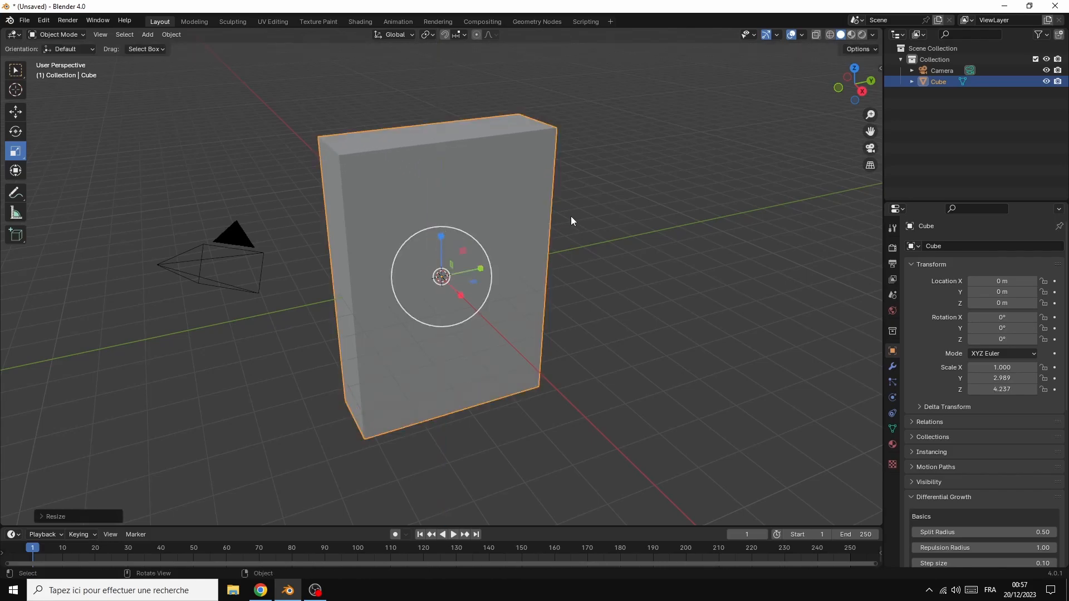
Step: Duplicate the slab in place and scale the copy up uniformly by about 1.014
{"action": "right_click", "coordinate": [412, 174]}
{"action": "mouse_move", "coordinate": [412, 174]}
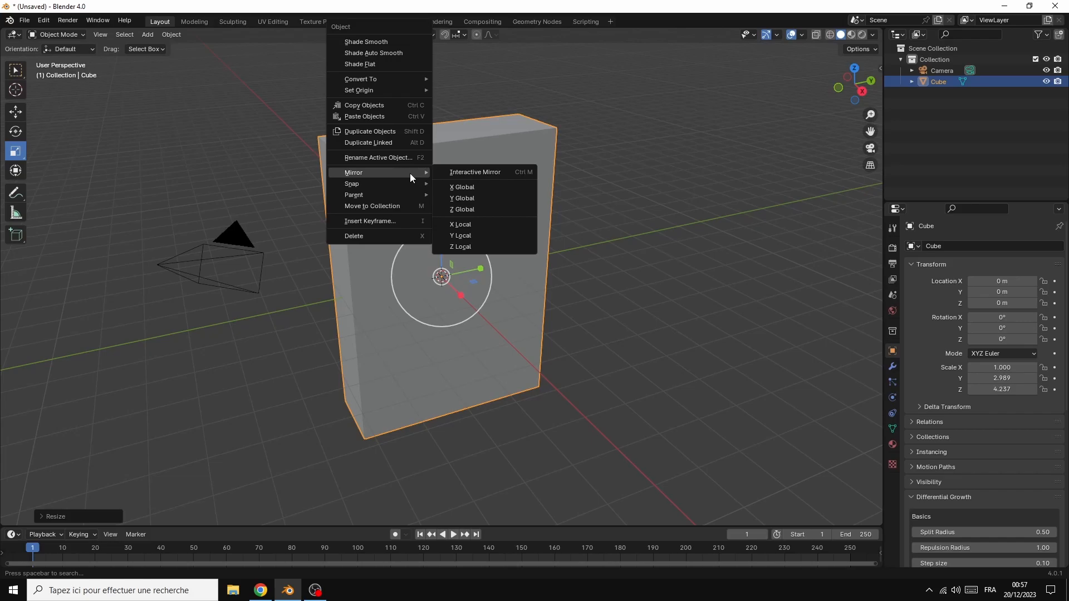
{"action": "left_click", "coordinate": [399, 132]}
{"action": "key", "text": "s"}
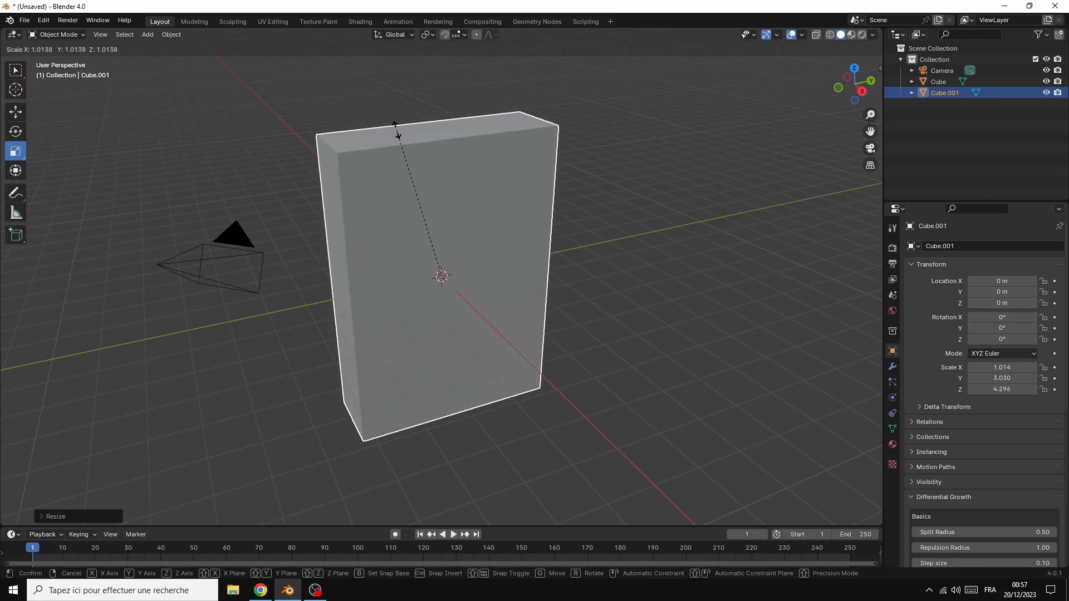
{"action": "key", "text": "Escape"}
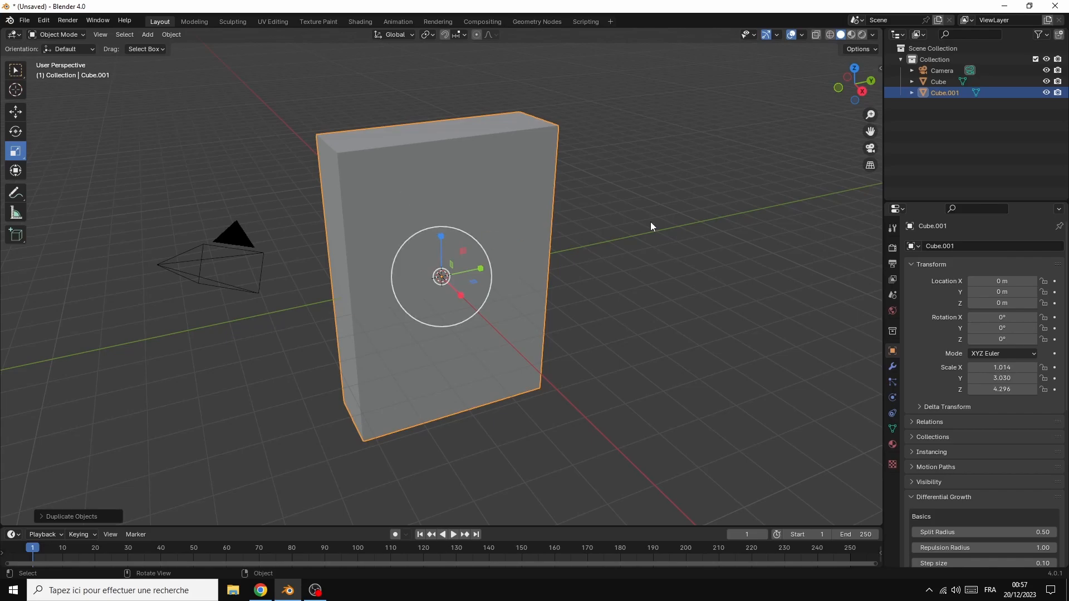
Step: Add a Wireframe modifier to the duplicated slab and deselect it to check the window frames
{"action": "left_click", "coordinate": [891, 368]}
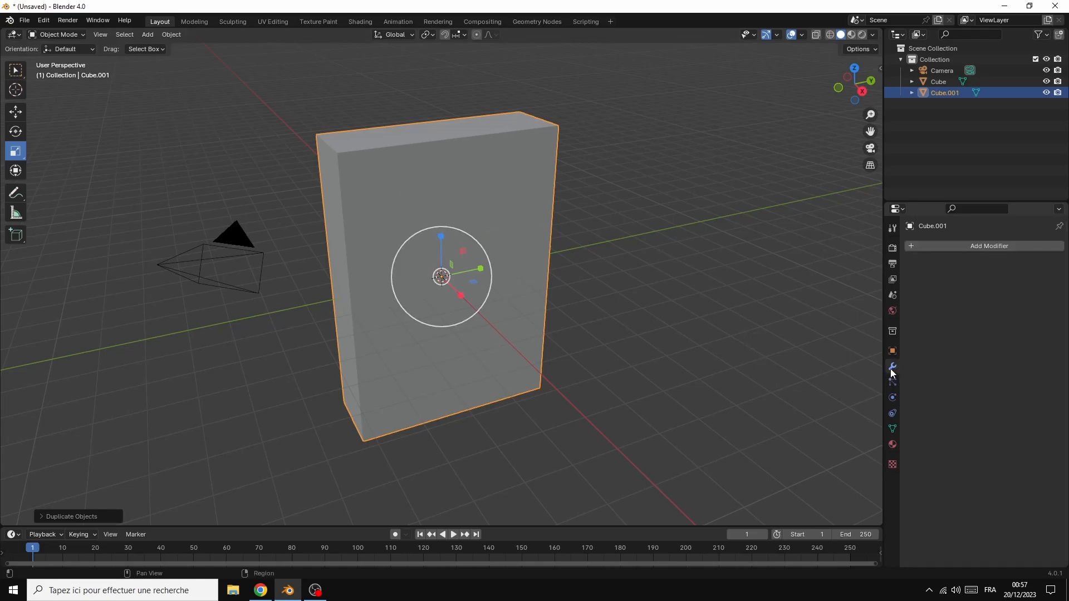
{"action": "left_click", "coordinate": [980, 243]}
{"action": "mouse_move", "coordinate": [925, 277]}
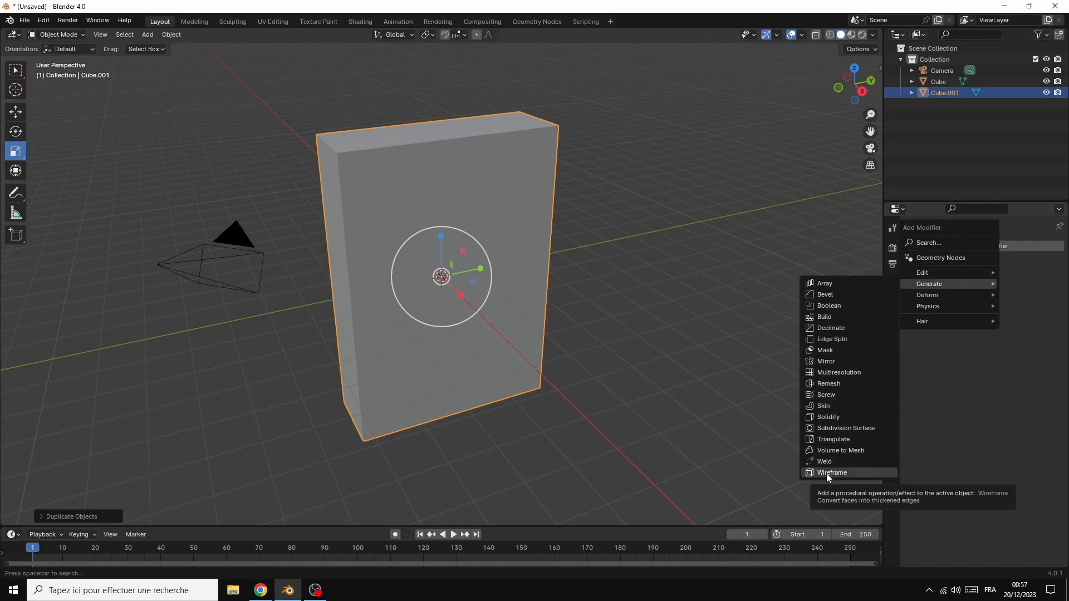
{"action": "left_click", "coordinate": [826, 473]}
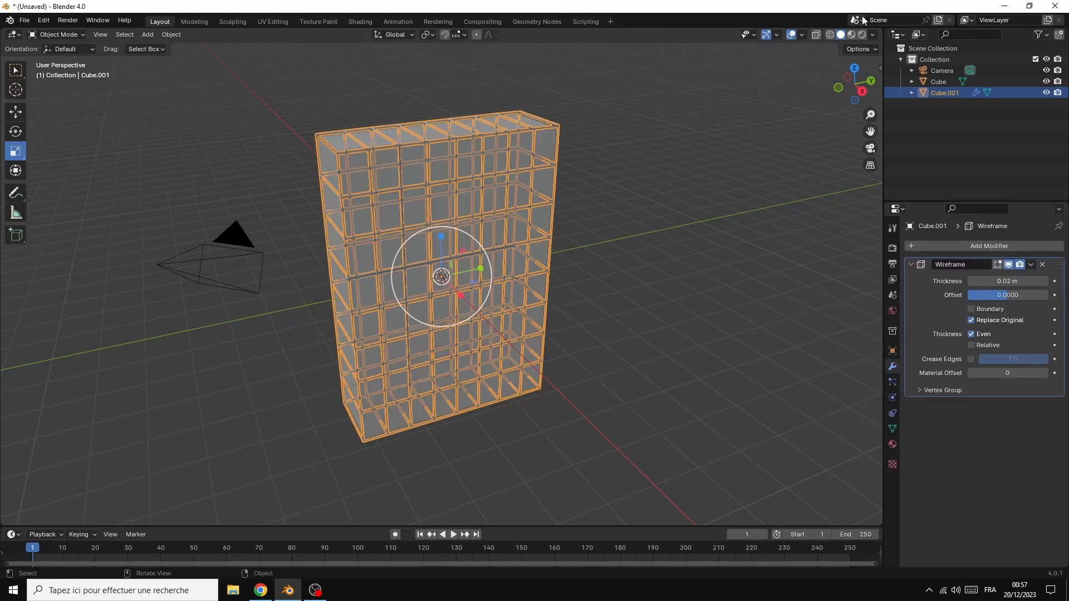
{"action": "left_click_drag", "start_coordinate": [863, 95], "coordinate": [851, 63]}
{"action": "left_click", "coordinate": [677, 173]}
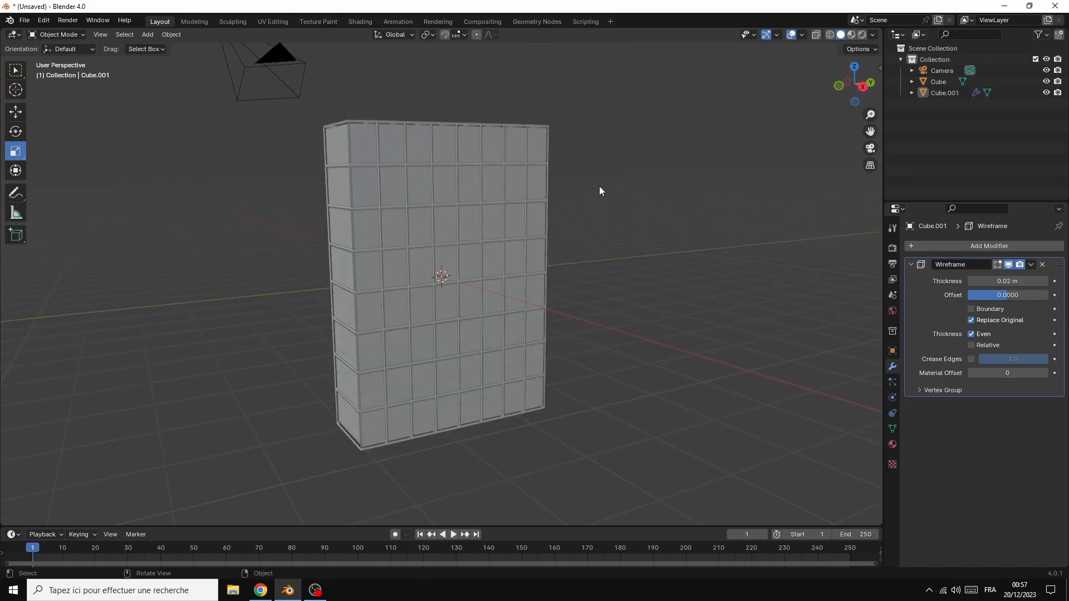
Step: Add a text object at the origin and rotate it 90° around the X axis
{"action": "left_click", "coordinate": [147, 35]}
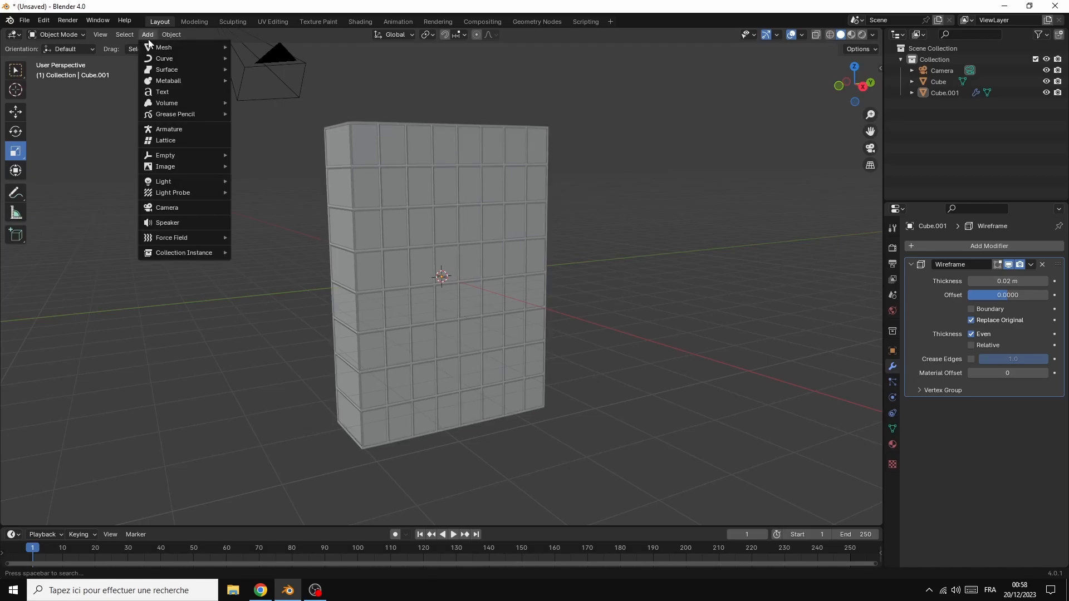
{"action": "left_click", "coordinate": [161, 92]}
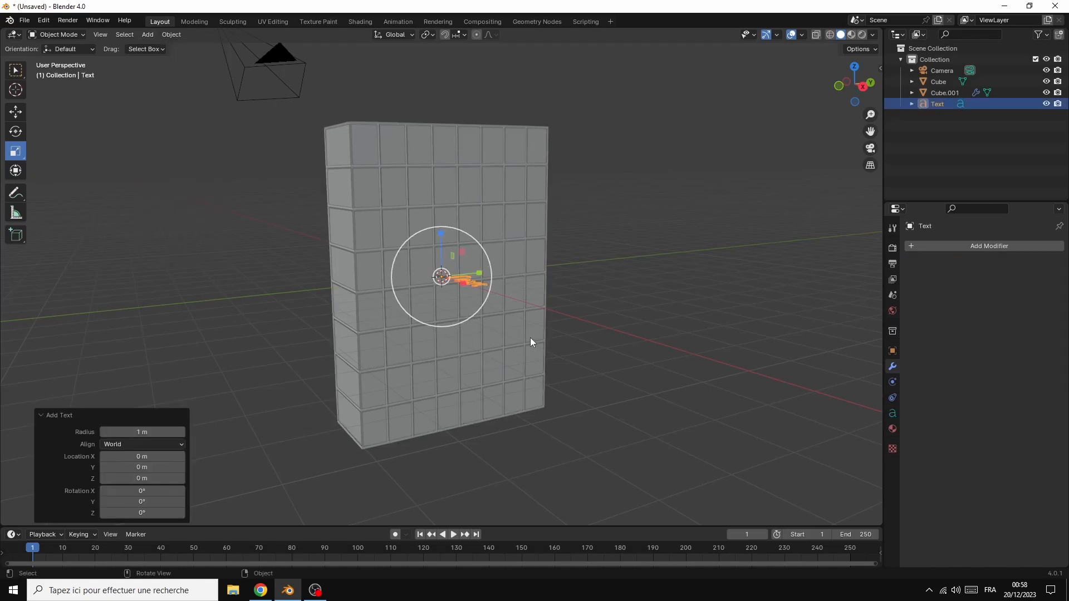
{"action": "type", "text": "rx"}
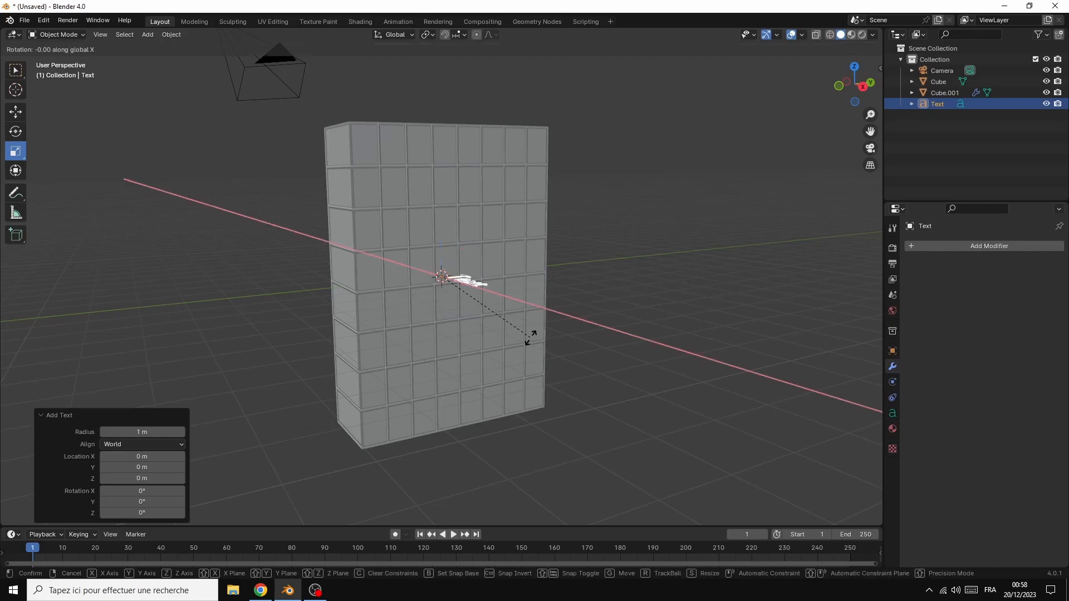
{"action": "type", "text": "90"}
{"action": "key", "text": "Return"}
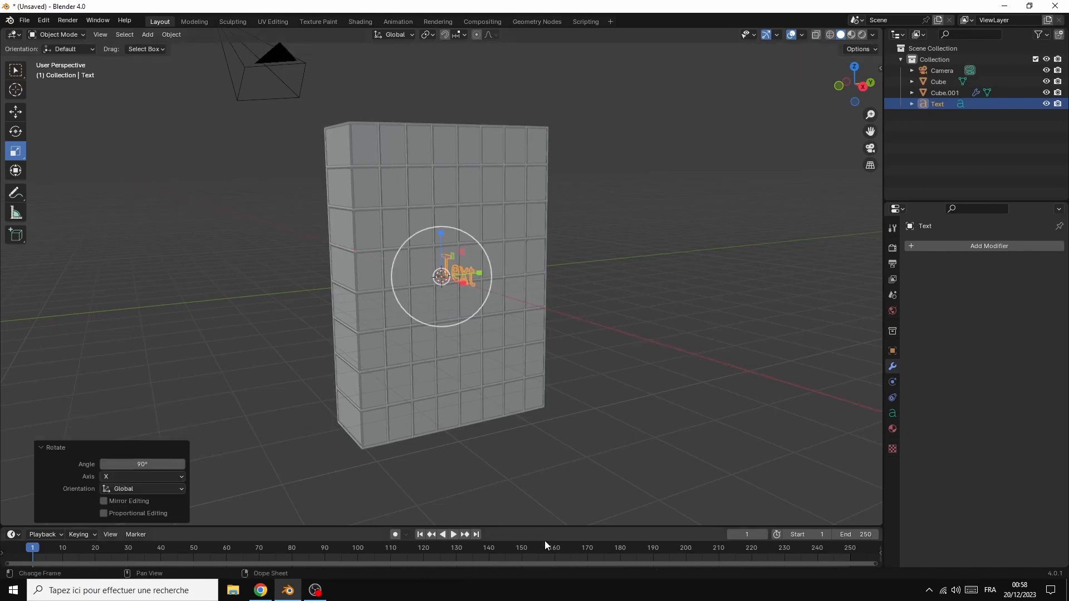
Step: Set the text object's Z rotation to 90° so it aligns with the building's wide facade
{"action": "left_click", "coordinate": [893, 351]}
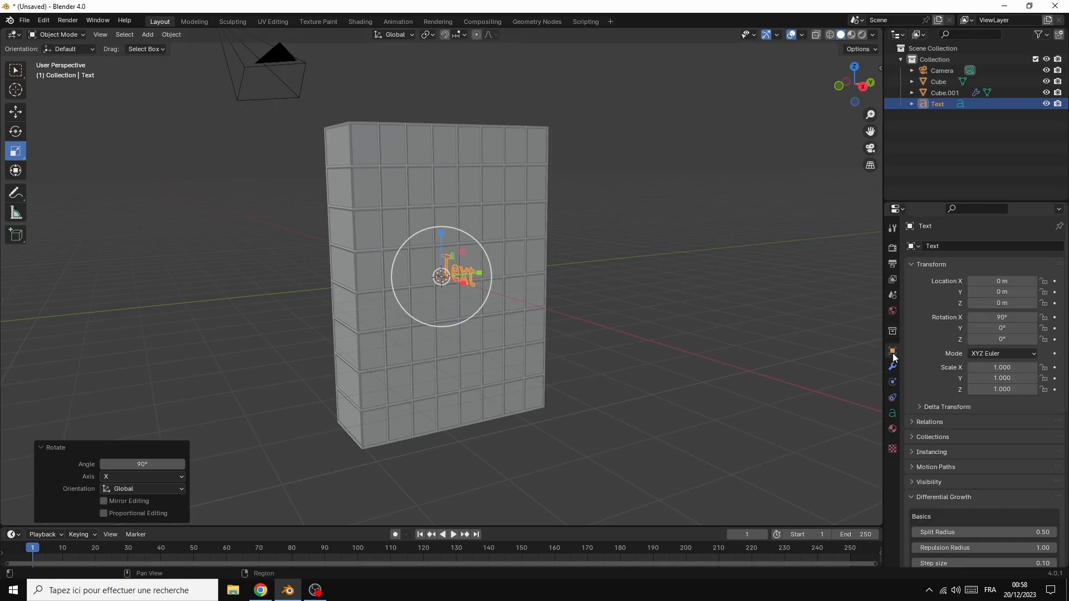
{"action": "left_click", "coordinate": [1000, 341]}
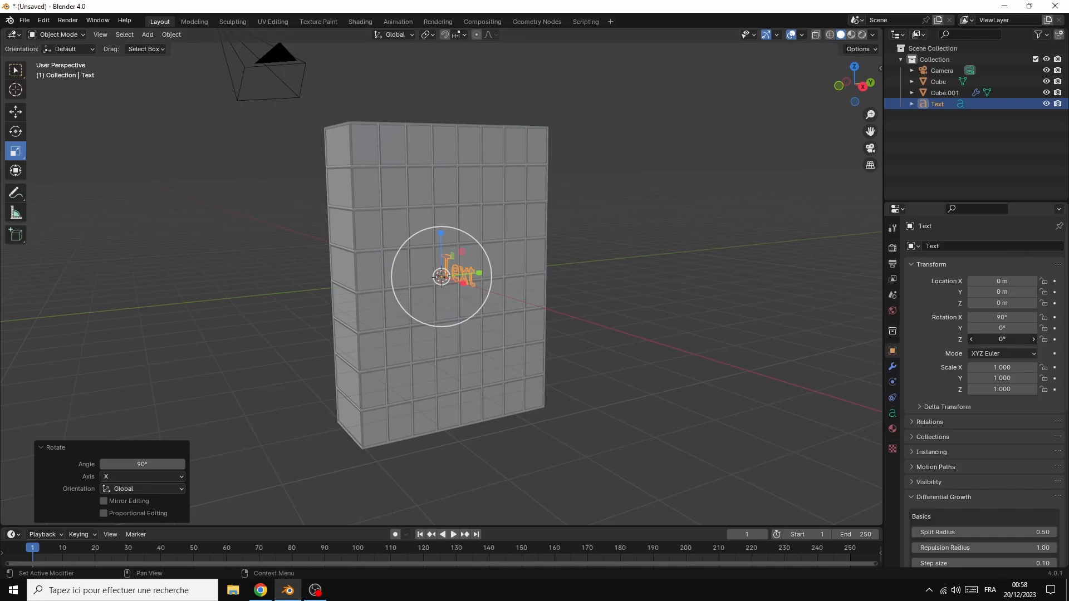
{"action": "type", "text": "9"}
{"action": "key", "text": "Return"}
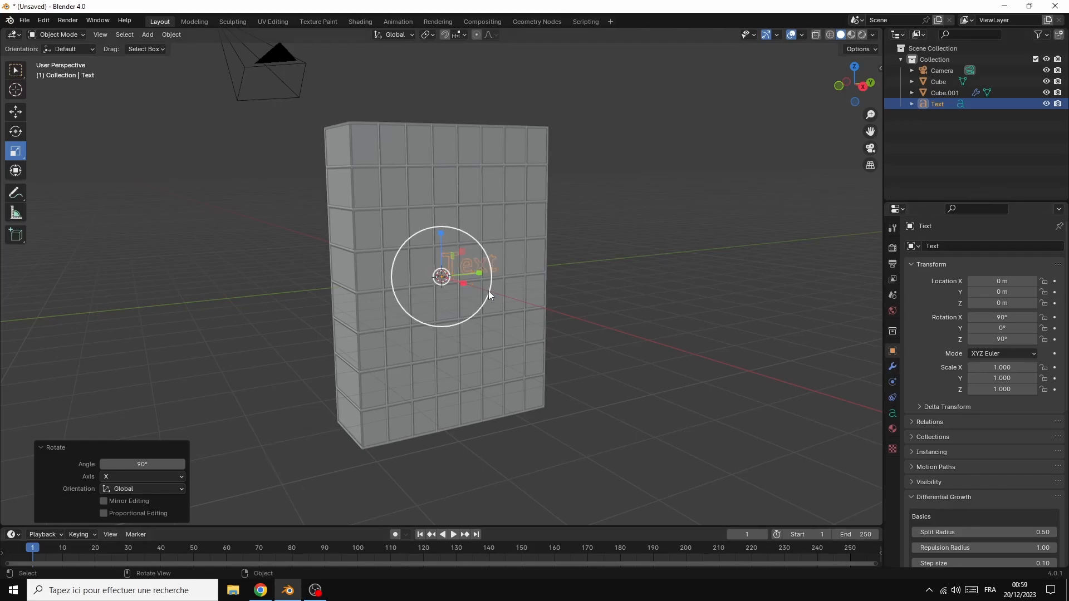
Step: Scale the text along global X by about 0.701 and move it about 0.80 m along X
{"action": "left_click_drag", "start_coordinate": [465, 285], "coordinate": [457, 273]}
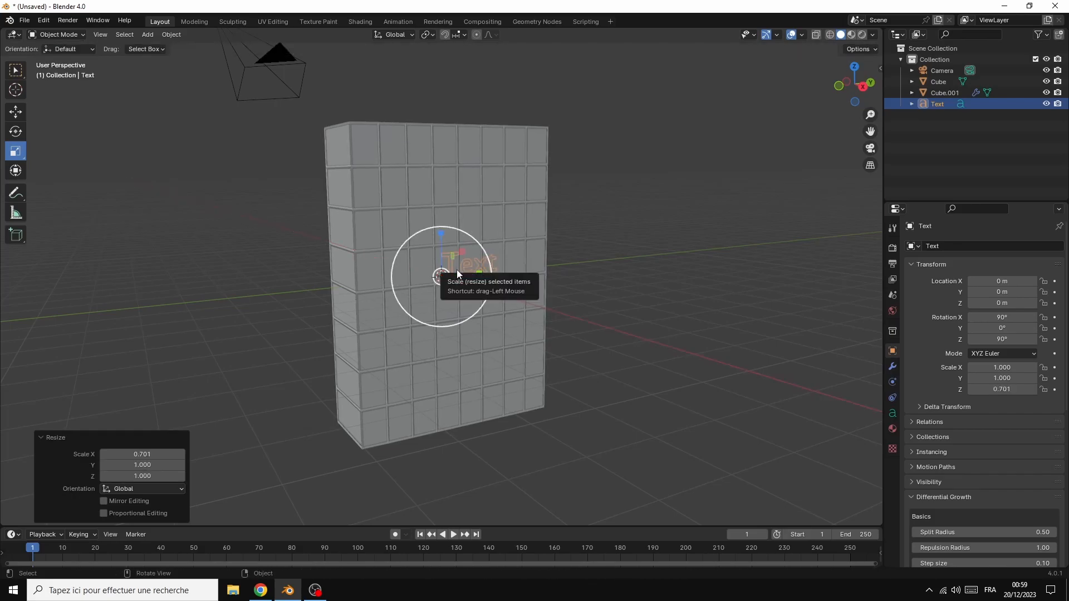
{"action": "key", "text": "g"}
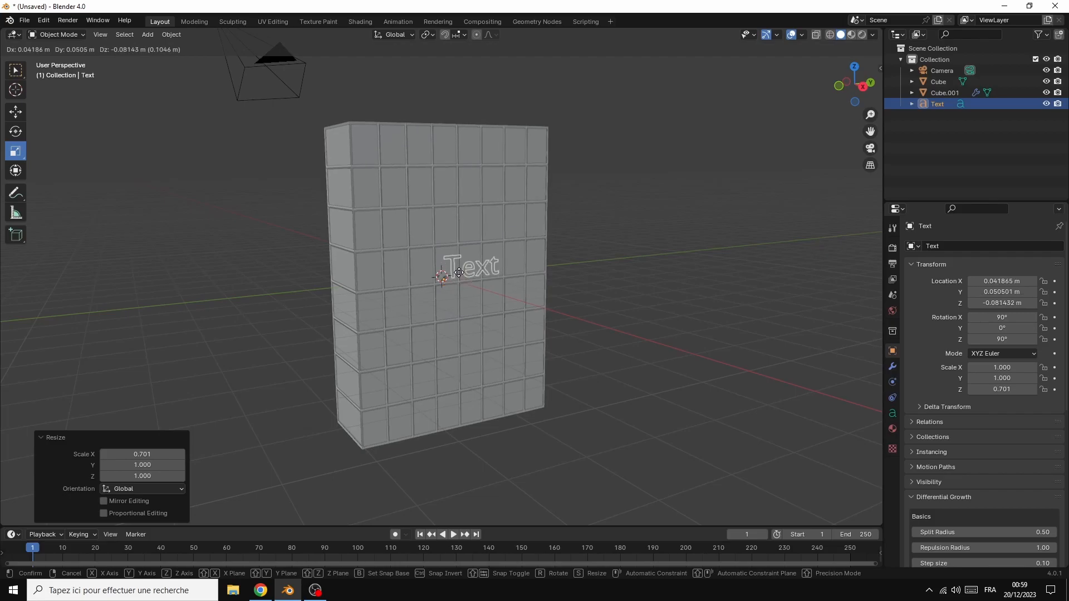
{"action": "key", "text": "x"}
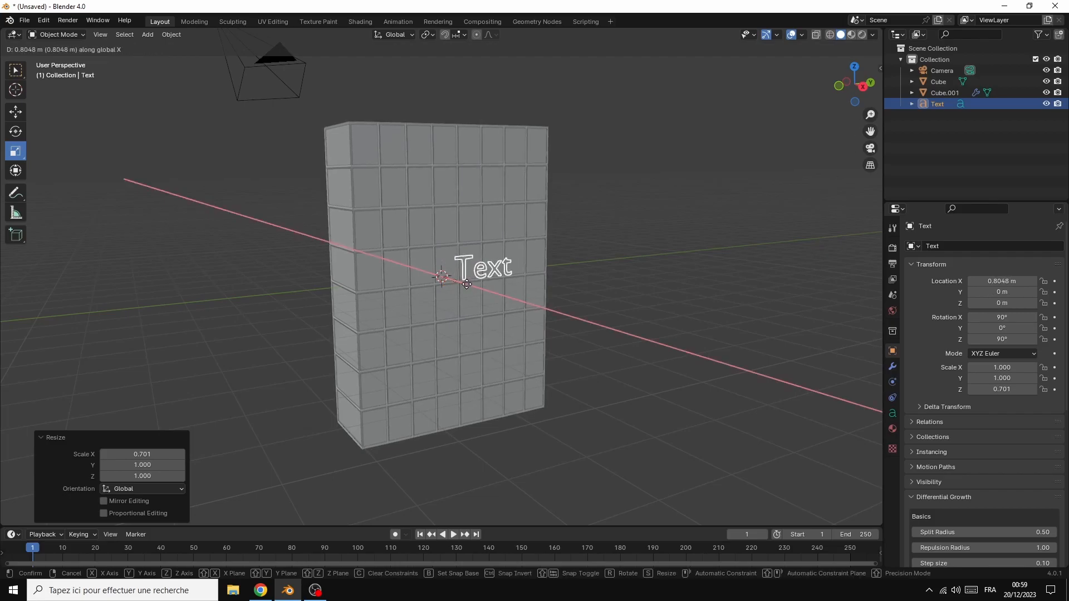
{"action": "left_click", "coordinate": [464, 286]}
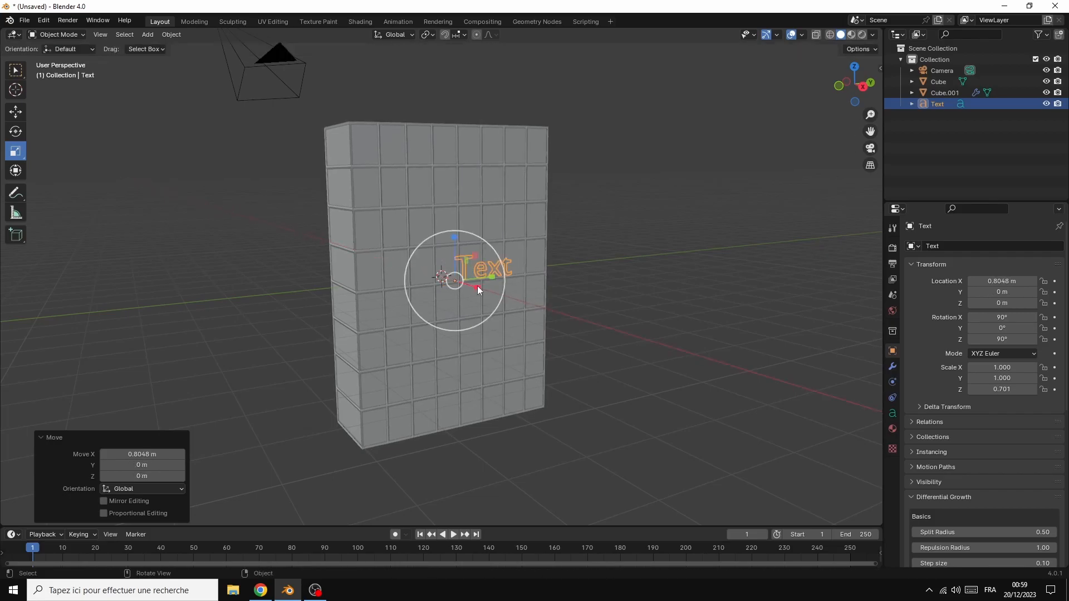
Step: Center the text horizontally and load Bell MT Regular from the Windows Fonts folder as its regular font
{"action": "left_click", "coordinate": [893, 413]}
{"action": "left_click", "coordinate": [1023, 418]}
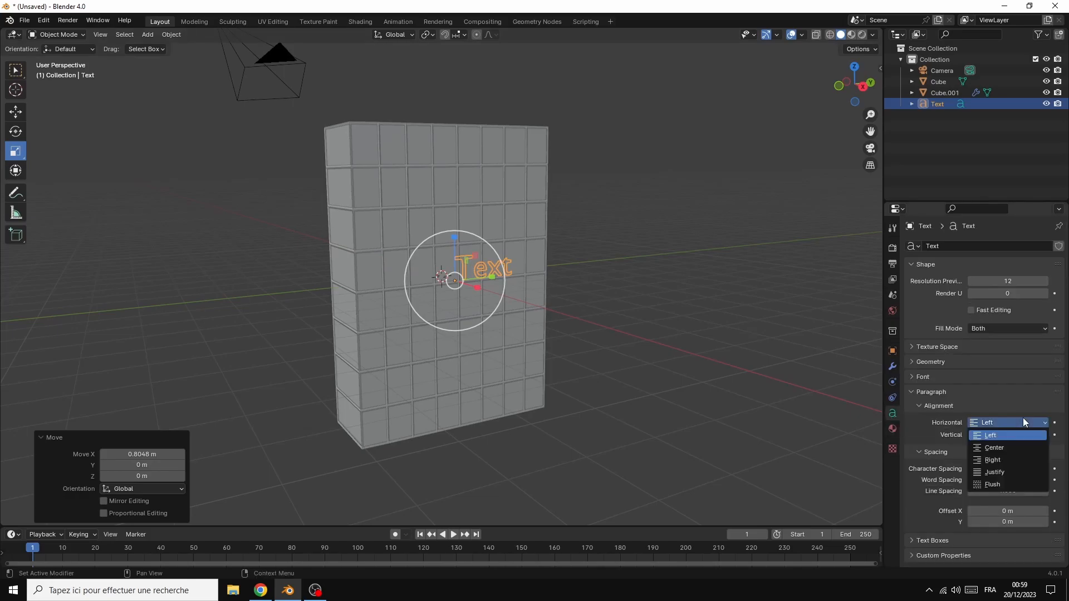
{"action": "left_click", "coordinate": [993, 449]}
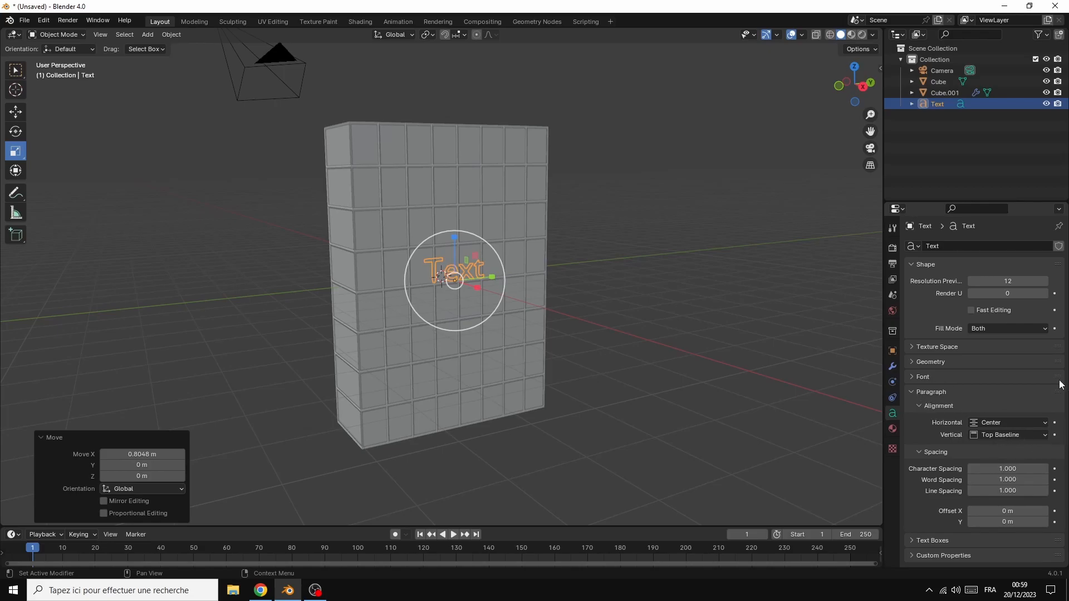
{"action": "left_click", "coordinate": [1034, 379]}
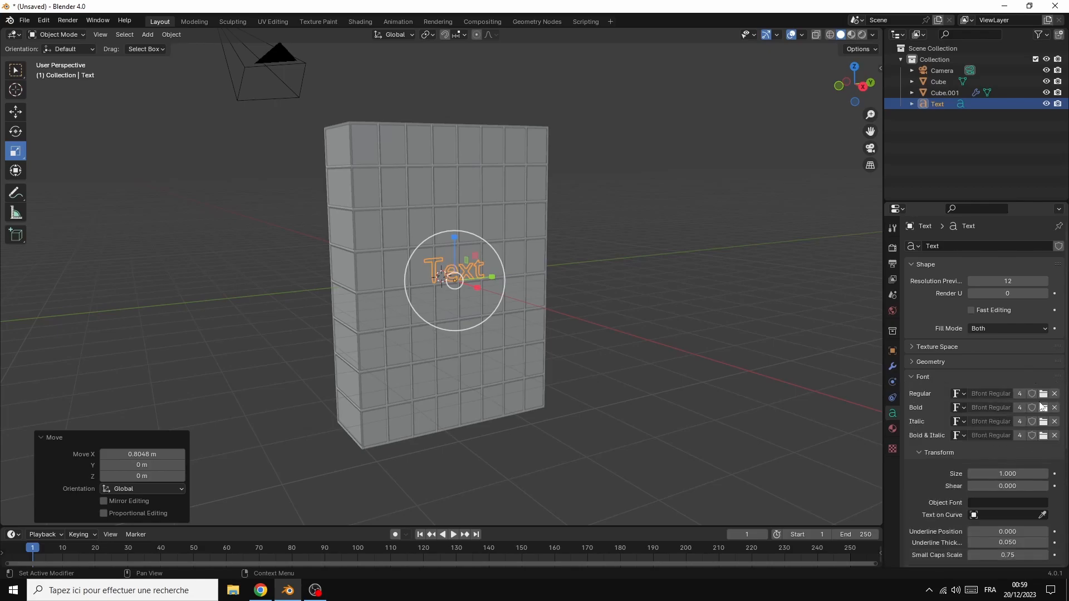
{"action": "left_click", "coordinate": [1042, 393]}
{"action": "left_click", "coordinate": [408, 210]}
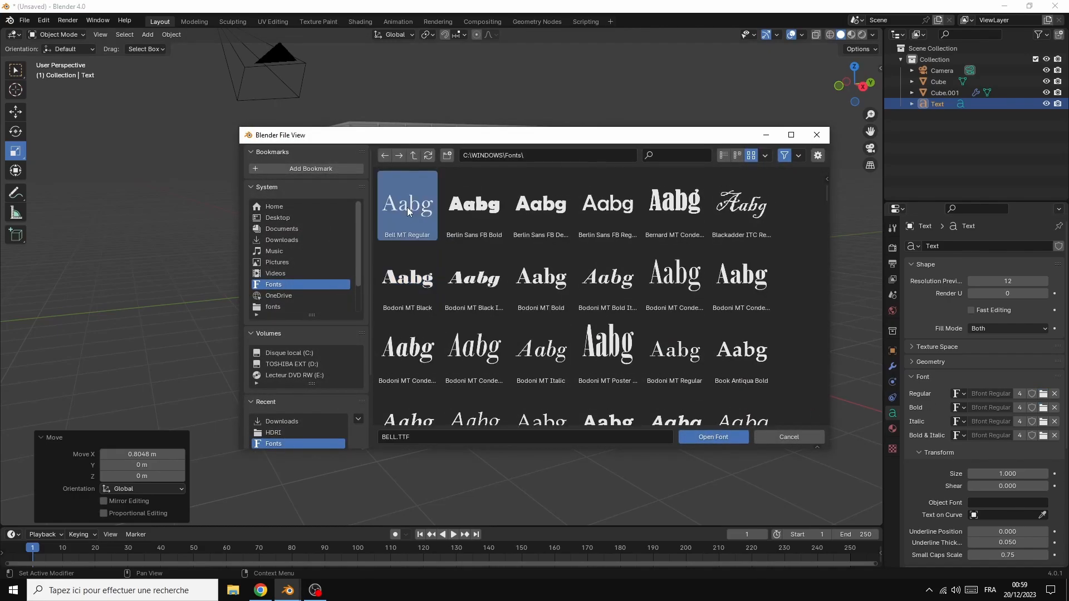
{"action": "left_click", "coordinate": [703, 440]}
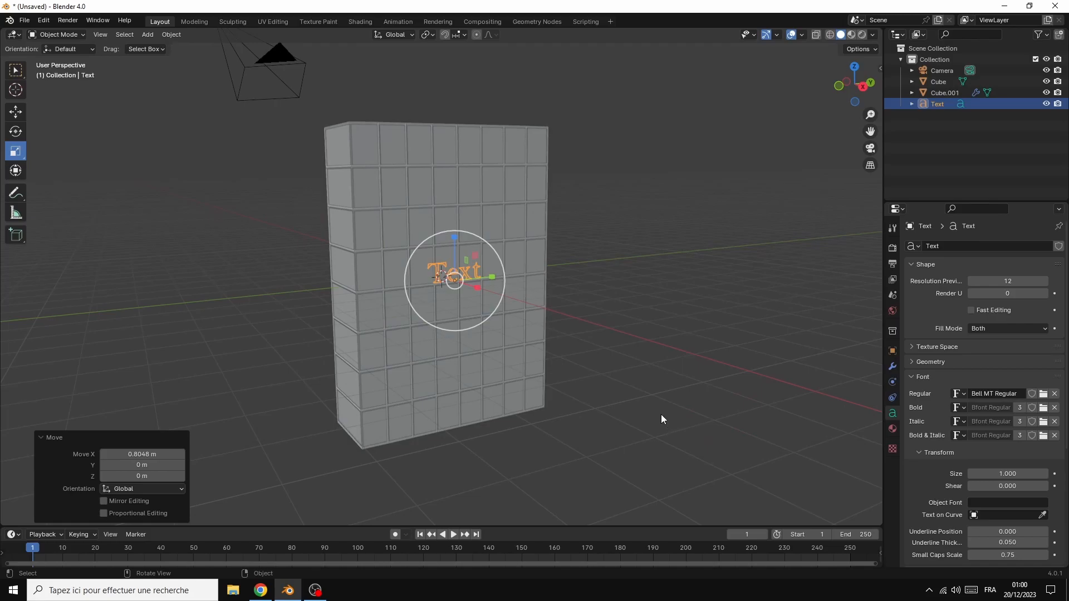
Step: Give the text an extrusion of 0.06 m and a round bevel with a depth of 0.01 m
{"action": "left_click", "coordinate": [910, 363]}
{"action": "left_click", "coordinate": [1045, 391]}
{"action": "left_click", "coordinate": [1045, 391]}
{"action": "left_click", "coordinate": [1045, 391]}
{"action": "left_click", "coordinate": [1045, 391]}
{"action": "left_click", "coordinate": [1045, 391]}
{"action": "left_click", "coordinate": [1045, 391]}
{"action": "left_click", "coordinate": [971, 391]}
{"action": "left_click", "coordinate": [971, 391]}
{"action": "left_click", "coordinate": [971, 391]}
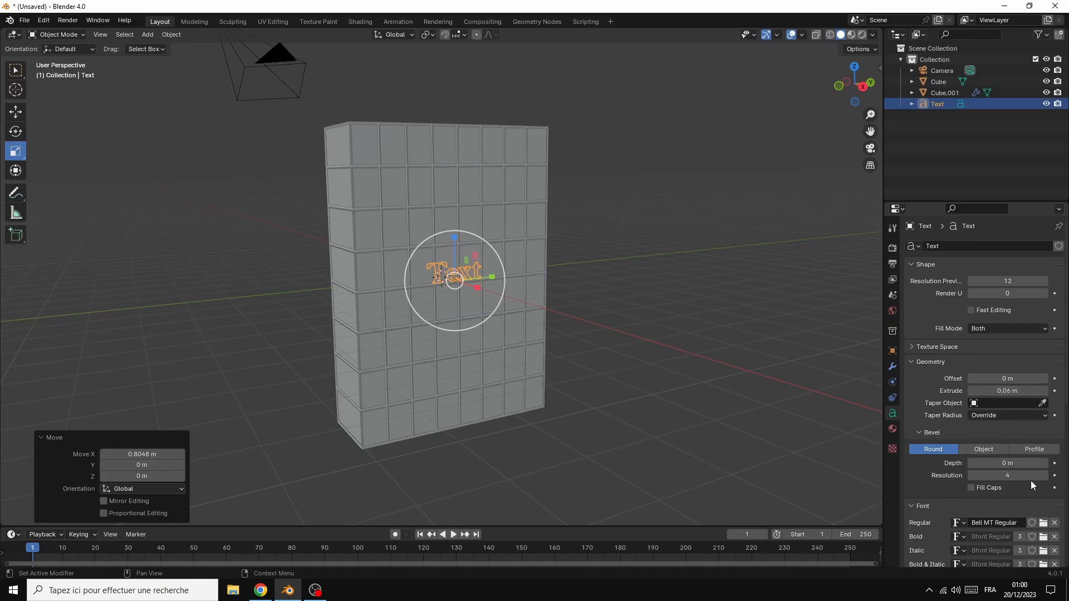
{"action": "scroll", "coordinate": [699, 389], "scroll_direction": "up", "scroll_amount": 5}
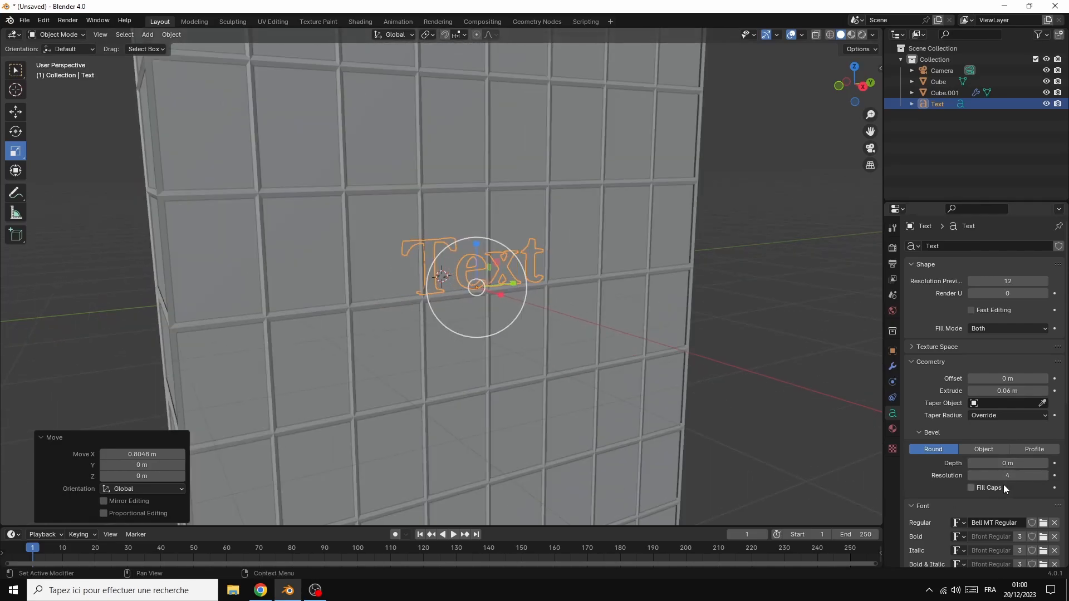
{"action": "left_click", "coordinate": [1045, 463]}
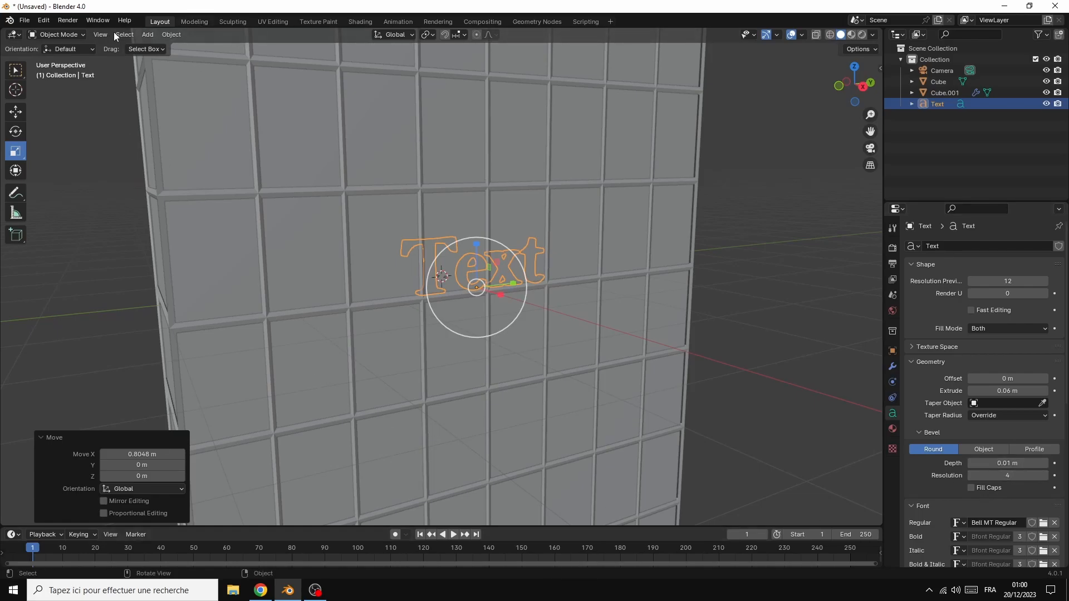
Step: Replace the text object's content with "Blender" in Edit Mode and return to Object Mode
{"action": "left_click", "coordinate": [74, 34]}
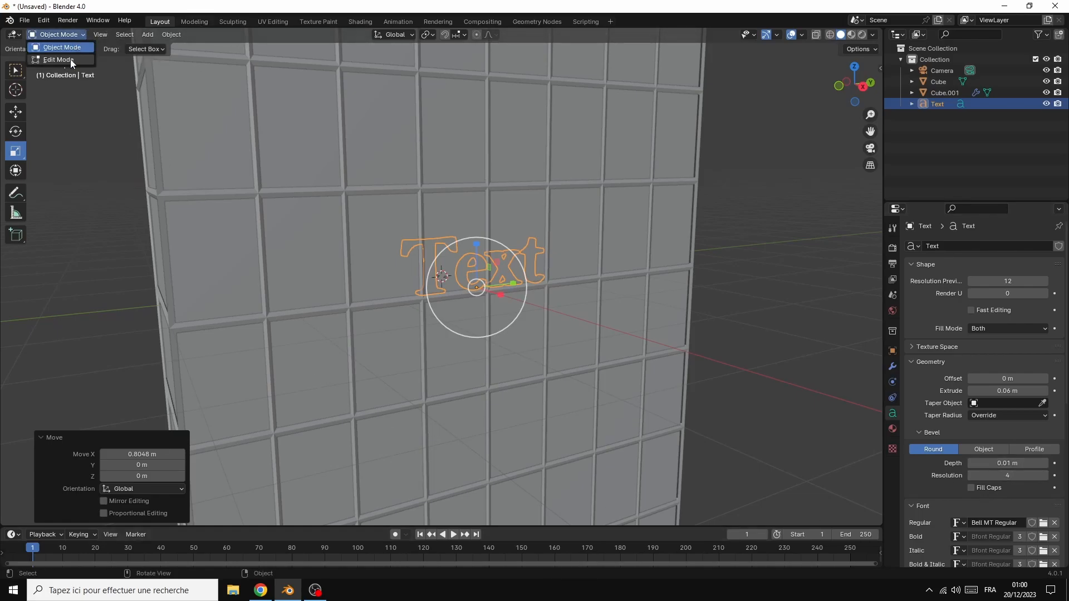
{"action": "left_click", "coordinate": [70, 59]}
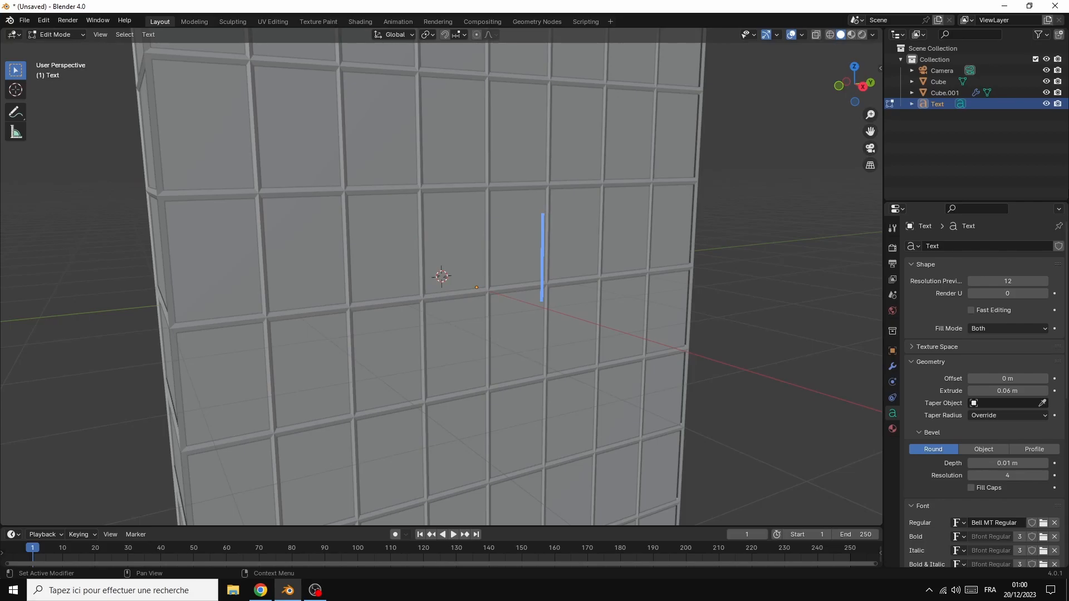
{"action": "key", "text": "BackSpace"}
{"action": "key", "text": "BackSpace"}
{"action": "key", "text": "BackSpace"}
{"action": "key", "text": "BackSpace"}
{"action": "key", "text": "BackSpace"}
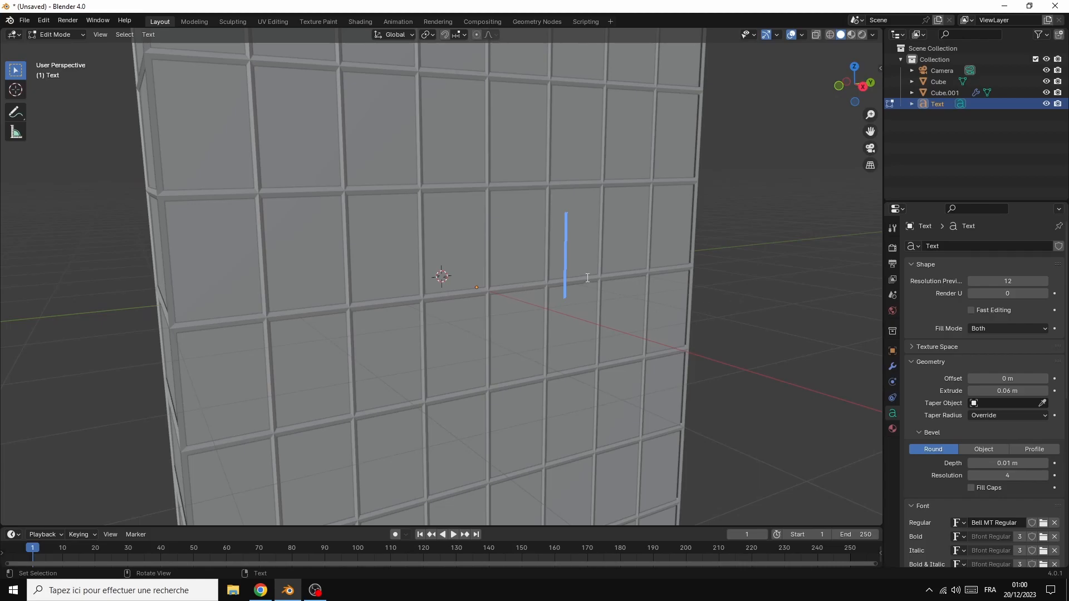
{"action": "left_click", "coordinate": [60, 34]}
{"action": "left_click", "coordinate": [61, 48]}
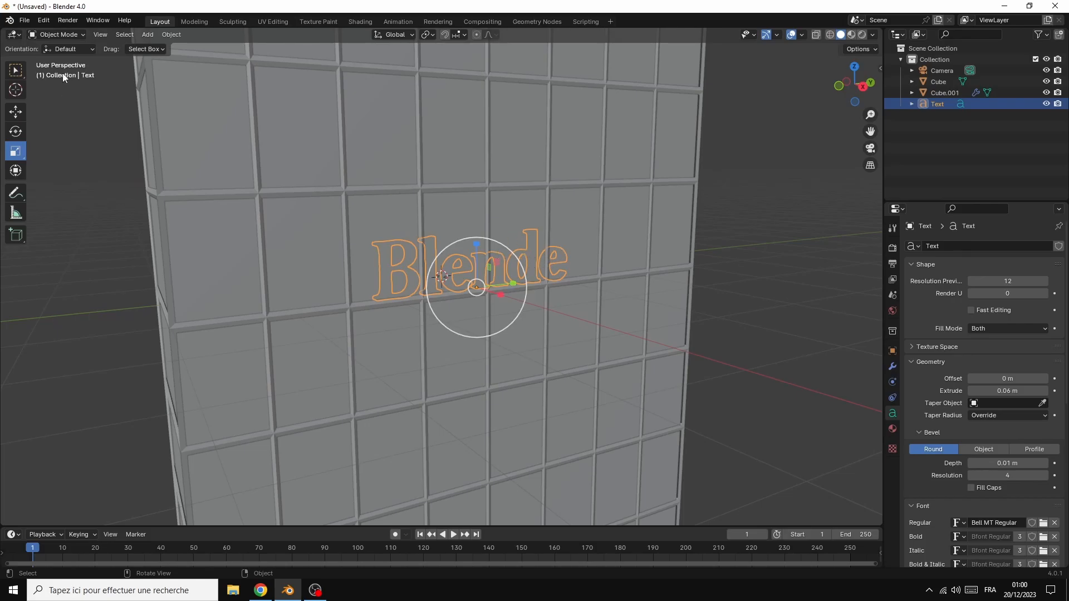
{"action": "left_click", "coordinate": [58, 34]}
{"action": "left_click", "coordinate": [72, 59]}
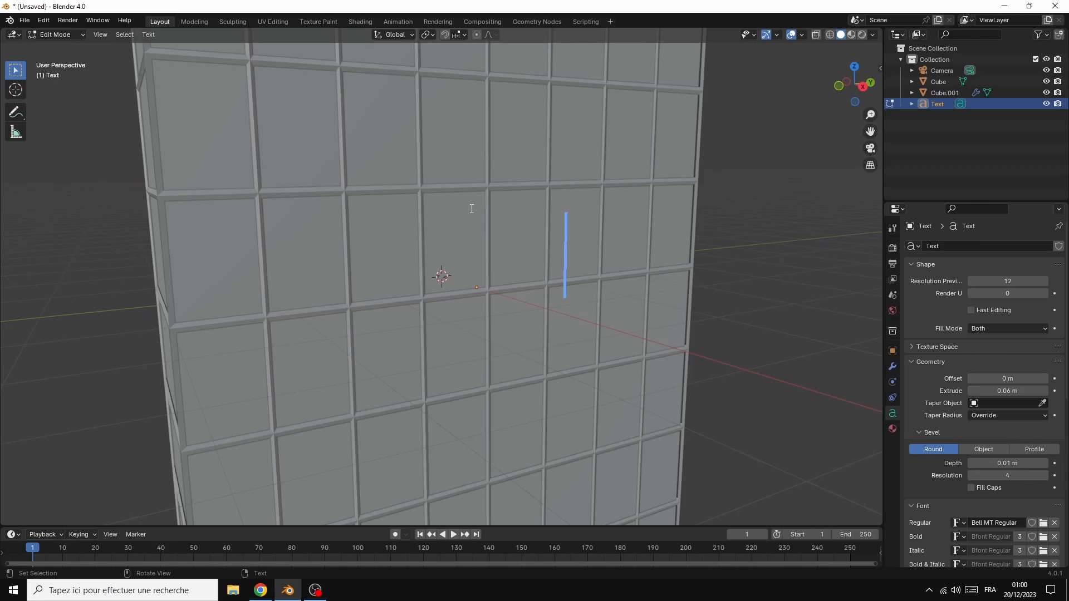
{"action": "left_click", "coordinate": [55, 34]}
{"action": "left_click", "coordinate": [56, 47]}
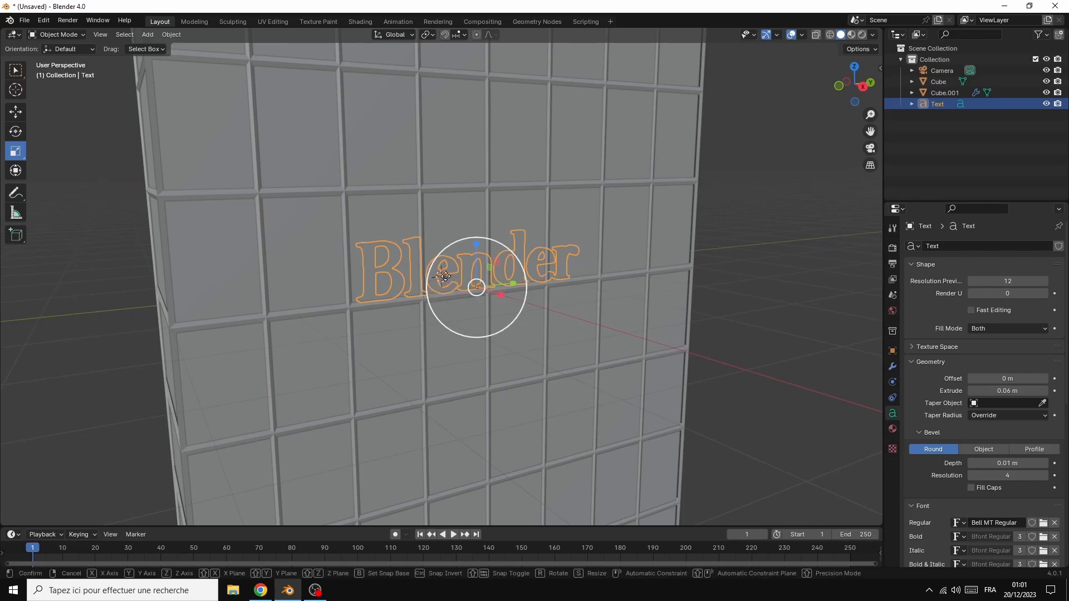
Step: Move the Blender text along X until it stands out from the facade and raise it along Z
{"action": "key", "text": "g"}
{"action": "key", "text": "x"}
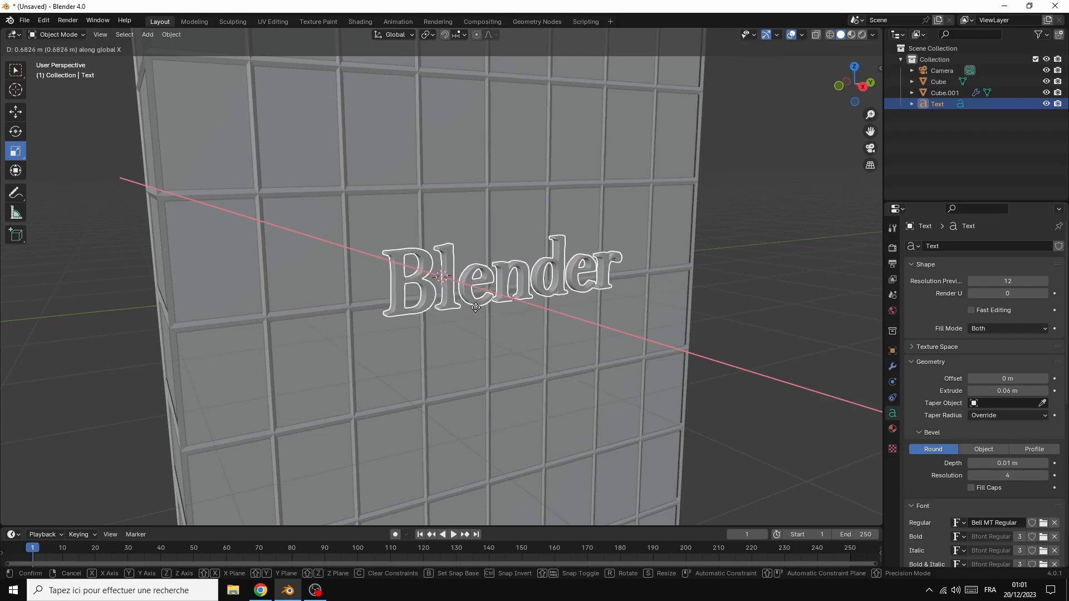
{"action": "left_click", "coordinate": [464, 295]}
{"action": "middle_click_drag", "start_coordinate": [464, 295], "coordinate": [401, 208]}
{"action": "key", "text": "g"}
{"action": "key", "text": "z"}
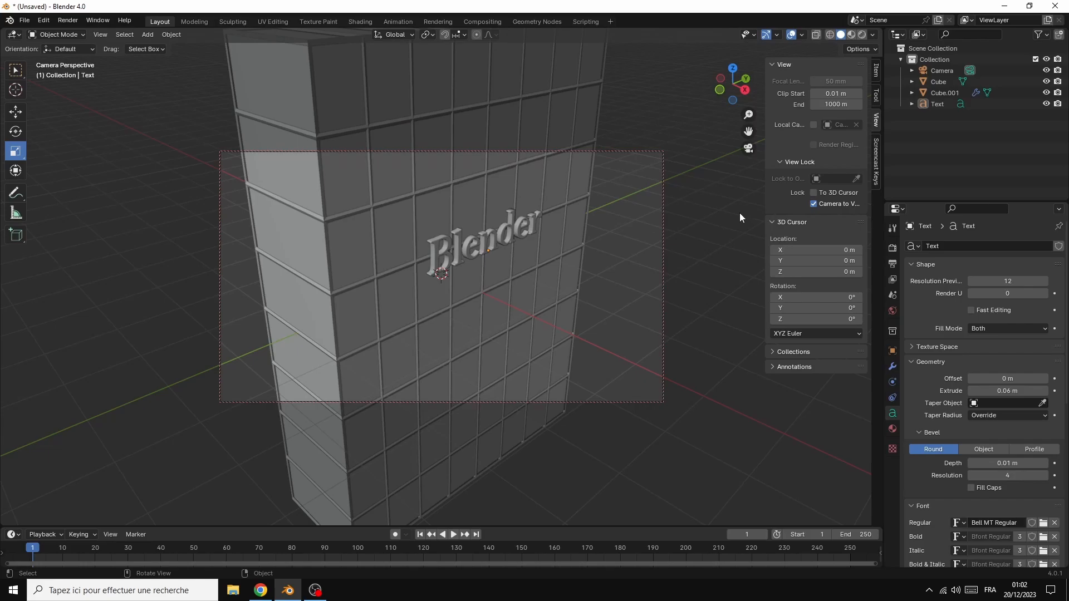
Step: Orbit the camera to a low angle looking up at the facade and scale the text up uniformly by about 1.613
{"action": "key", "text": "n"}
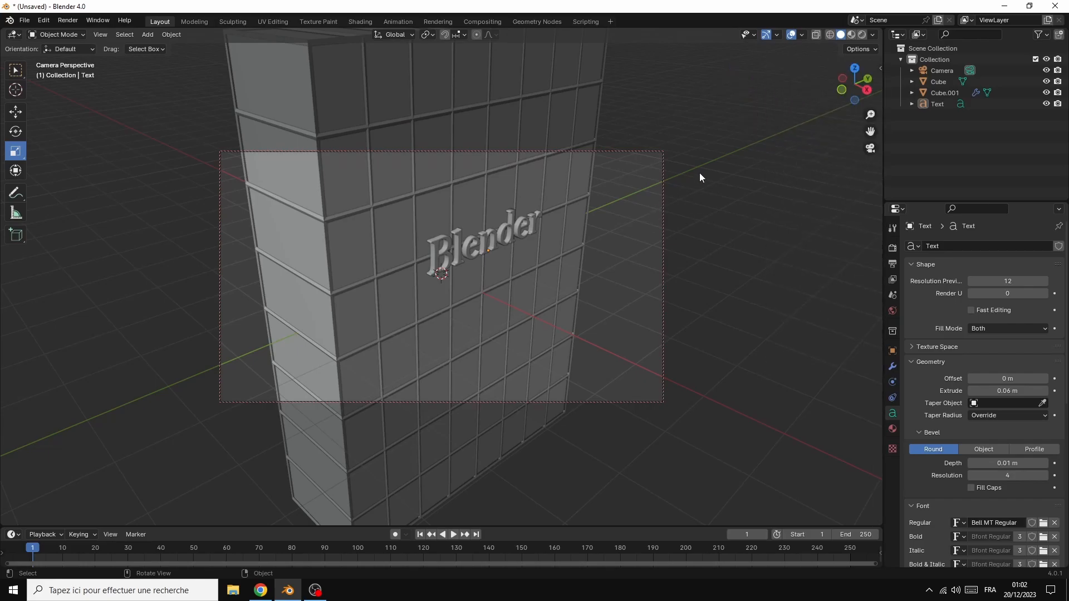
{"action": "left_click_drag", "start_coordinate": [869, 92], "coordinate": [842, 79]}
{"action": "left_click", "coordinate": [417, 243]}
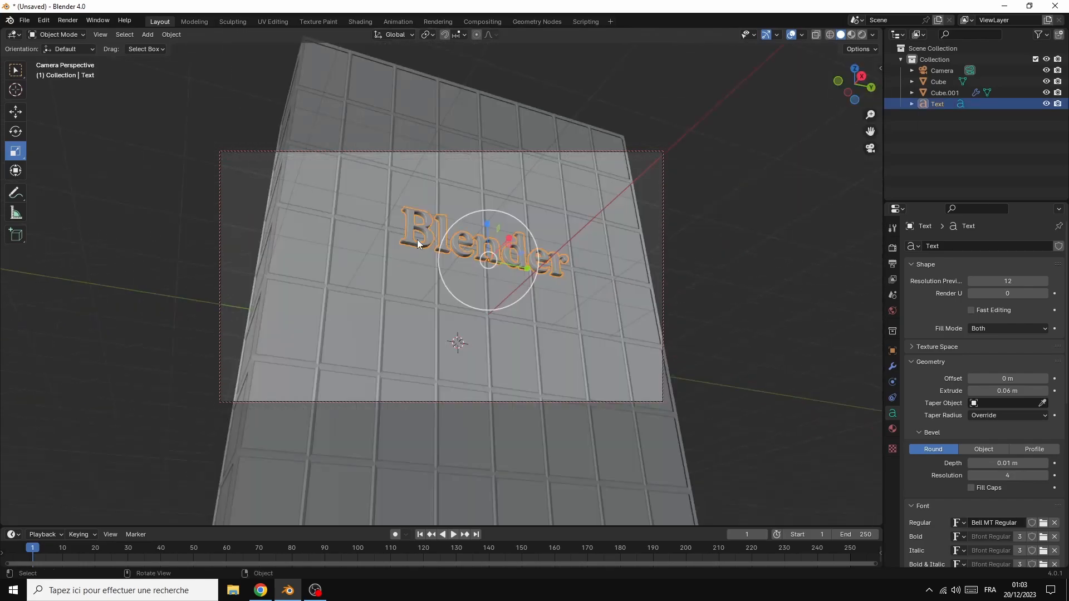
{"action": "key", "text": "s"}
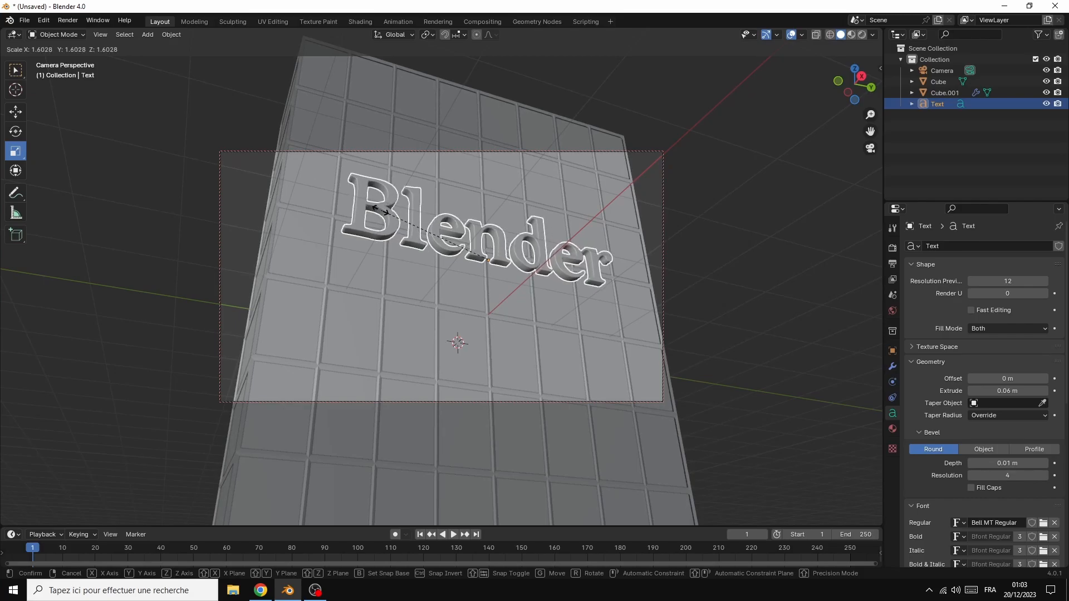
{"action": "left_click", "coordinate": [381, 219]}
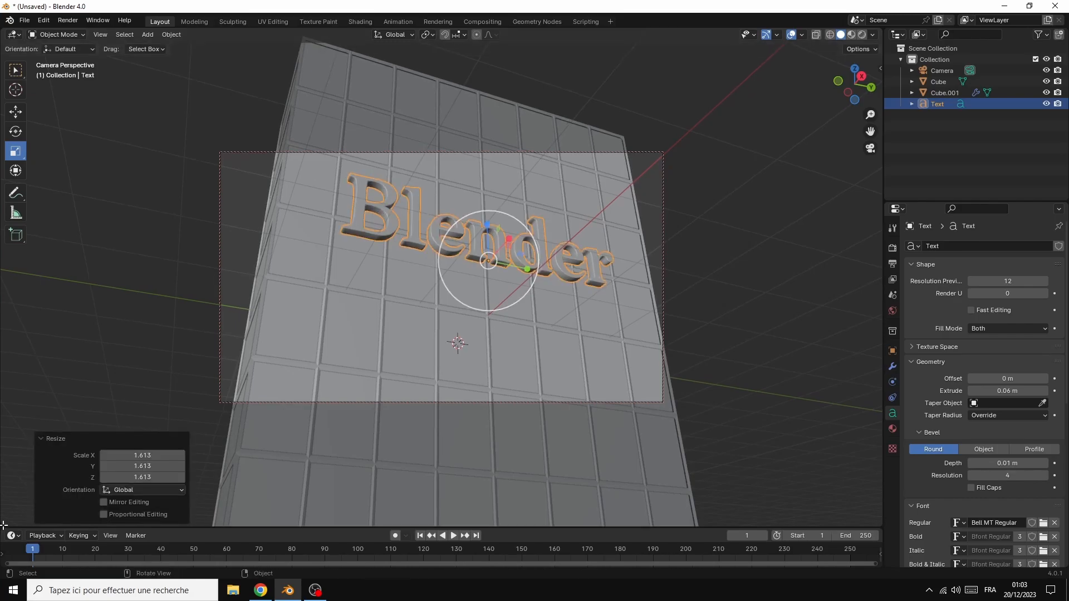
Step: Split the 3D viewport horizontally, make the lower area a Shader Editor and hide its sidebar
{"action": "left_click_drag", "start_coordinate": [4, 525], "coordinate": [30, 349]}
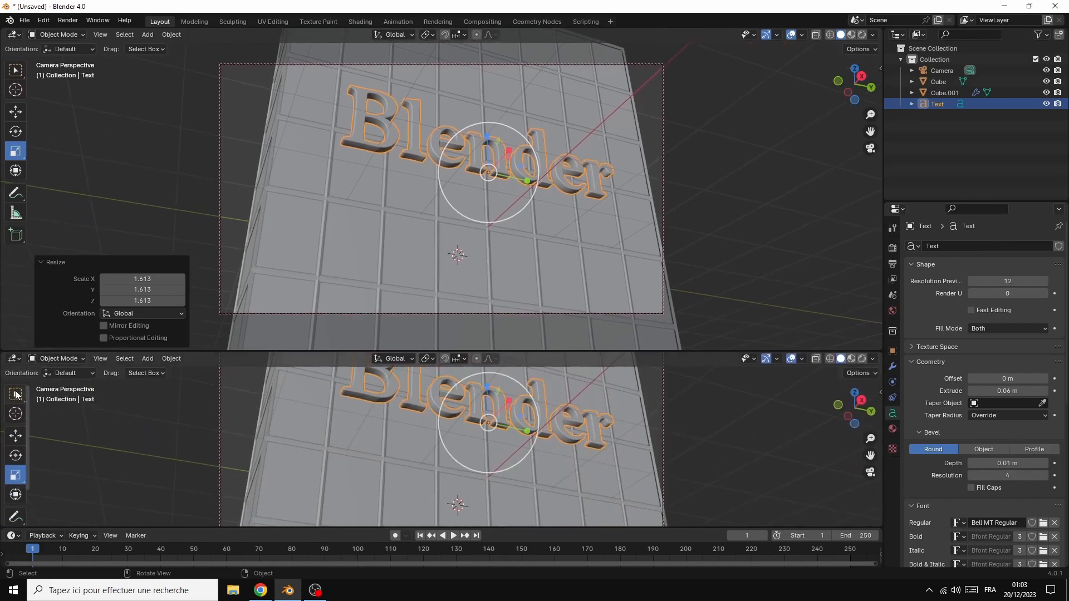
{"action": "left_click", "coordinate": [14, 358]}
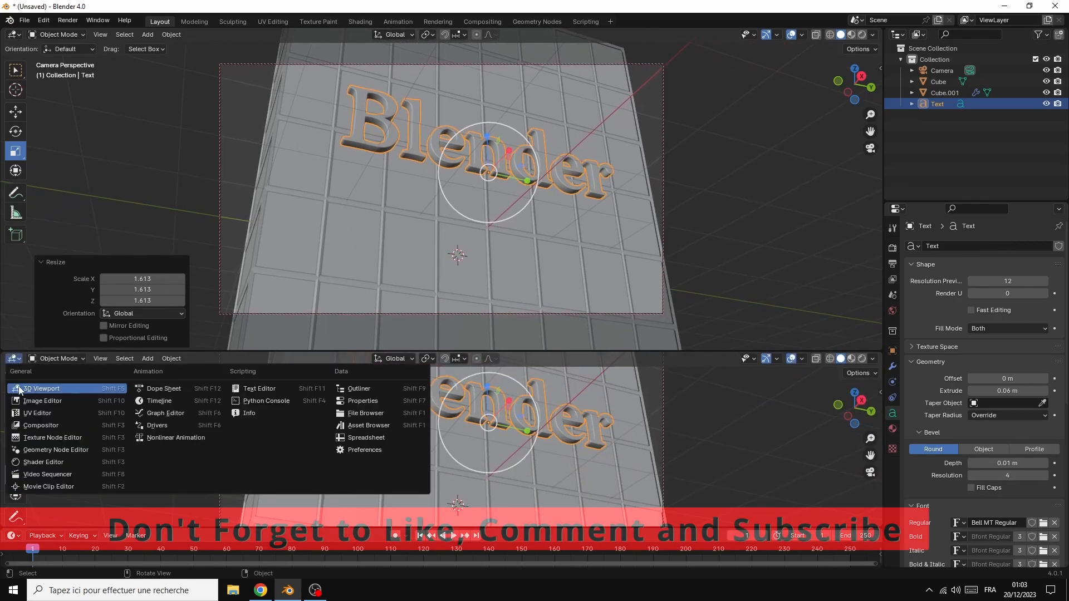
{"action": "left_click", "coordinate": [45, 463]}
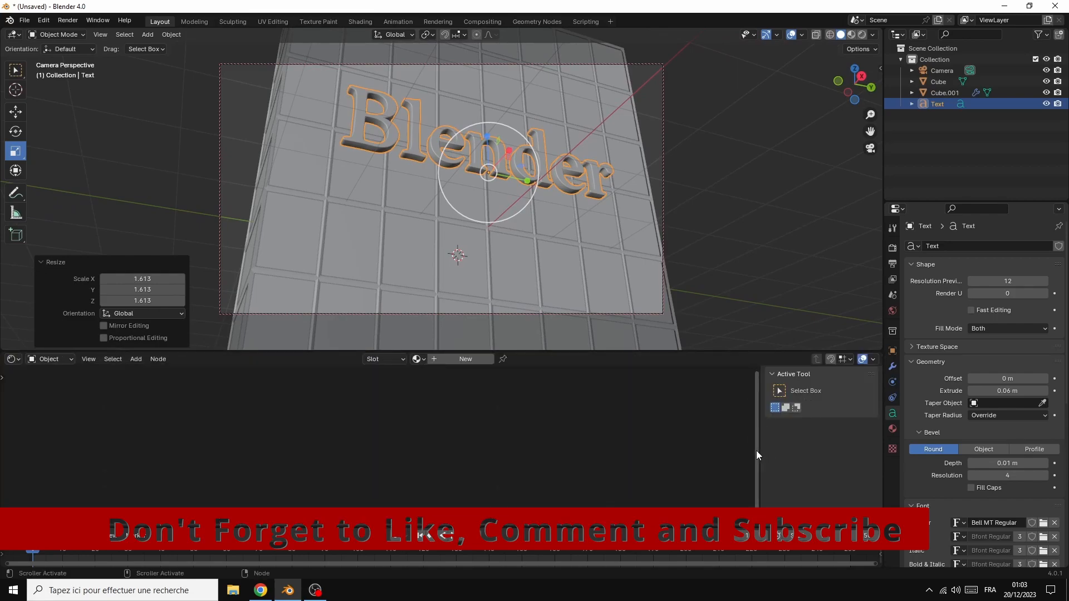
{"action": "key", "text": "n"}
Step: Switch the viewport to Rendered shading and assign an Environment Texture to the world background color
{"action": "key", "text": "z"}
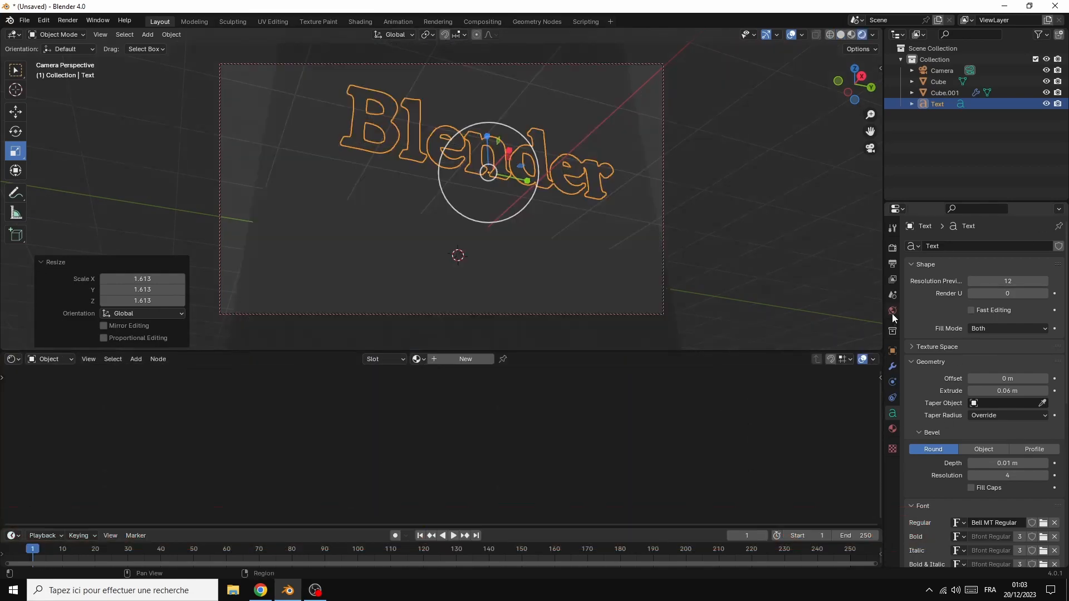
{"action": "left_click", "coordinate": [892, 312]}
{"action": "left_click", "coordinate": [972, 322]}
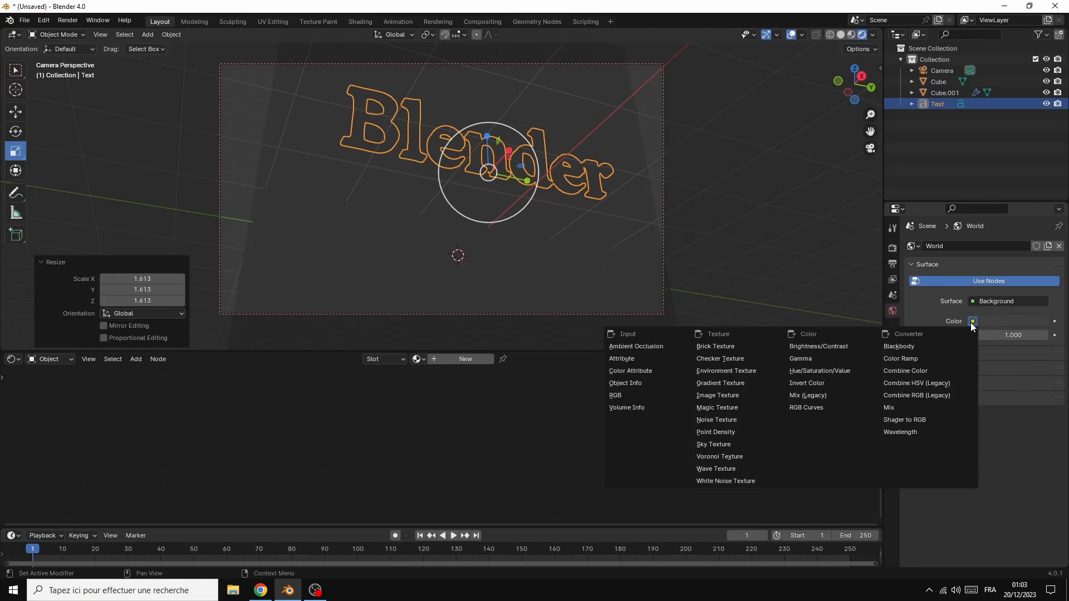
{"action": "left_click", "coordinate": [746, 373]}
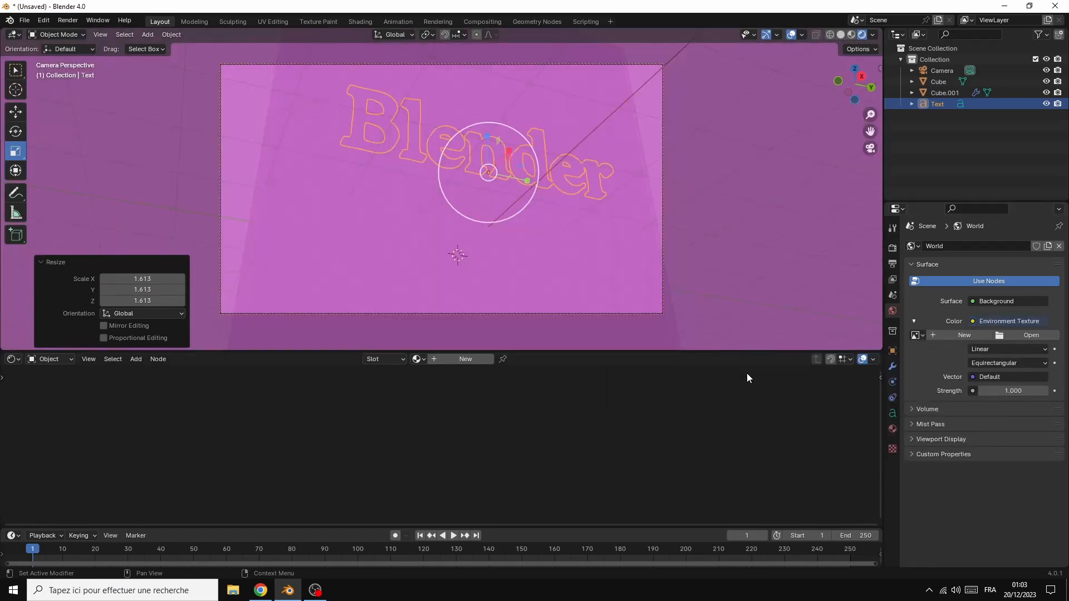
Step: Load sunflowers_puresky_4k.exr from Downloads as the world's environment image and briefly view the Poly Haven HDRIs page in the browser
{"action": "left_click", "coordinate": [1029, 336]}
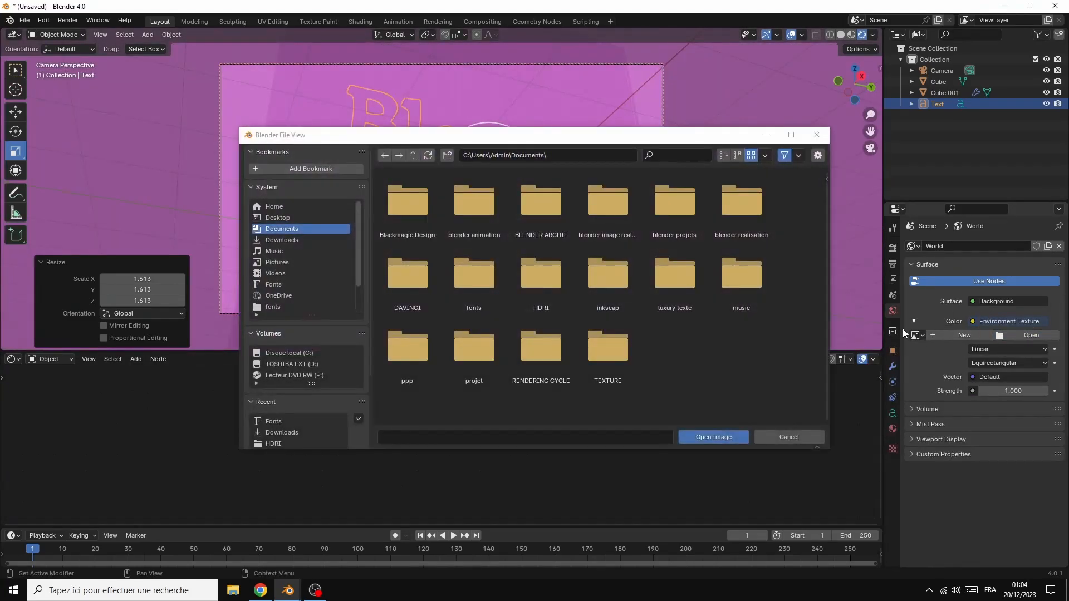
{"action": "left_click", "coordinate": [283, 241]}
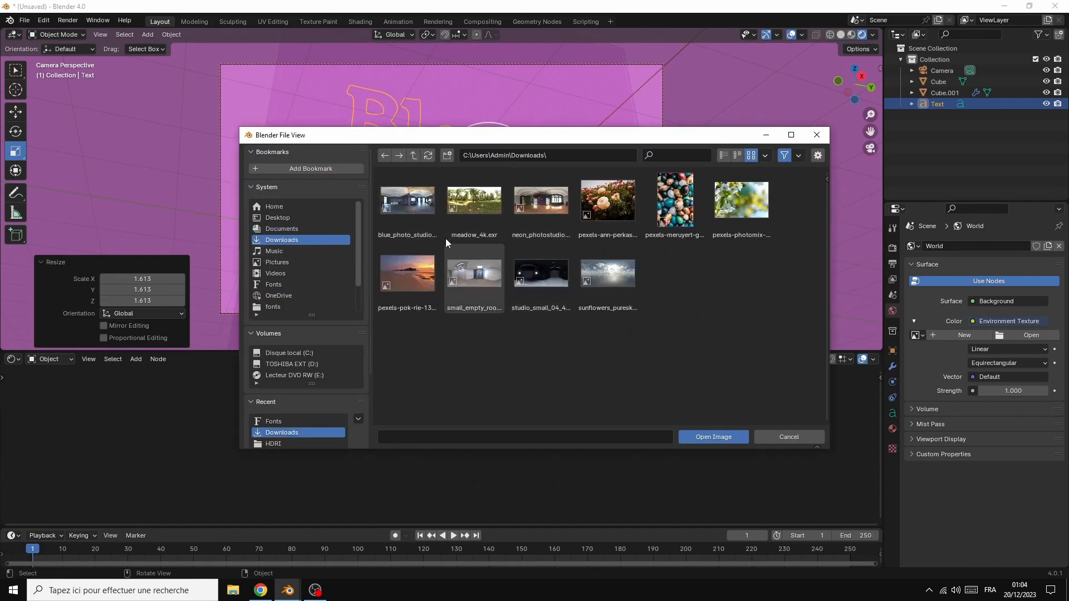
{"action": "left_click", "coordinate": [600, 277]}
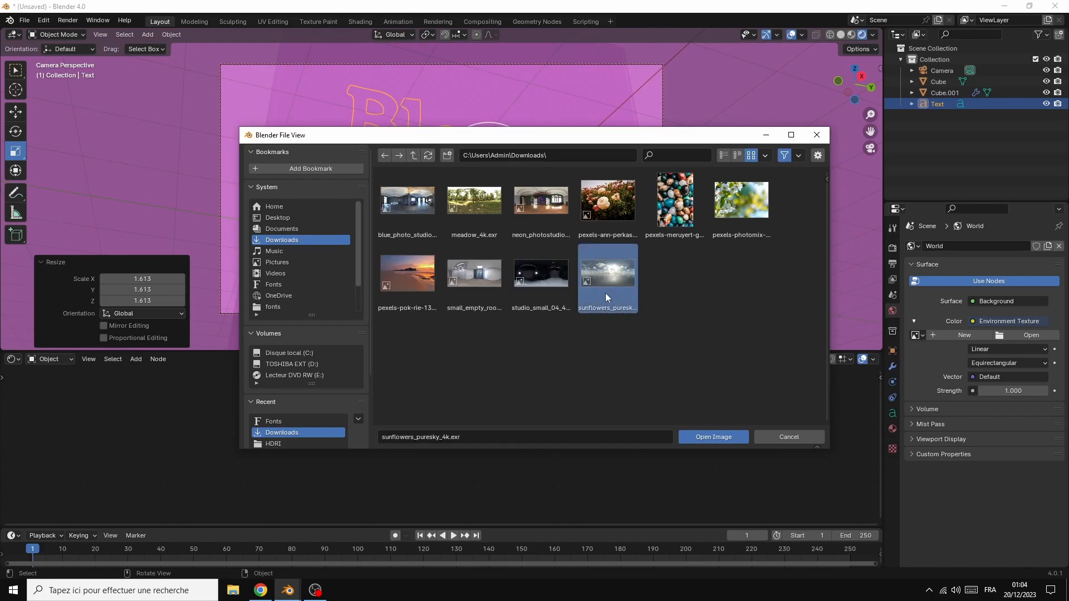
{"action": "left_click", "coordinate": [714, 438]}
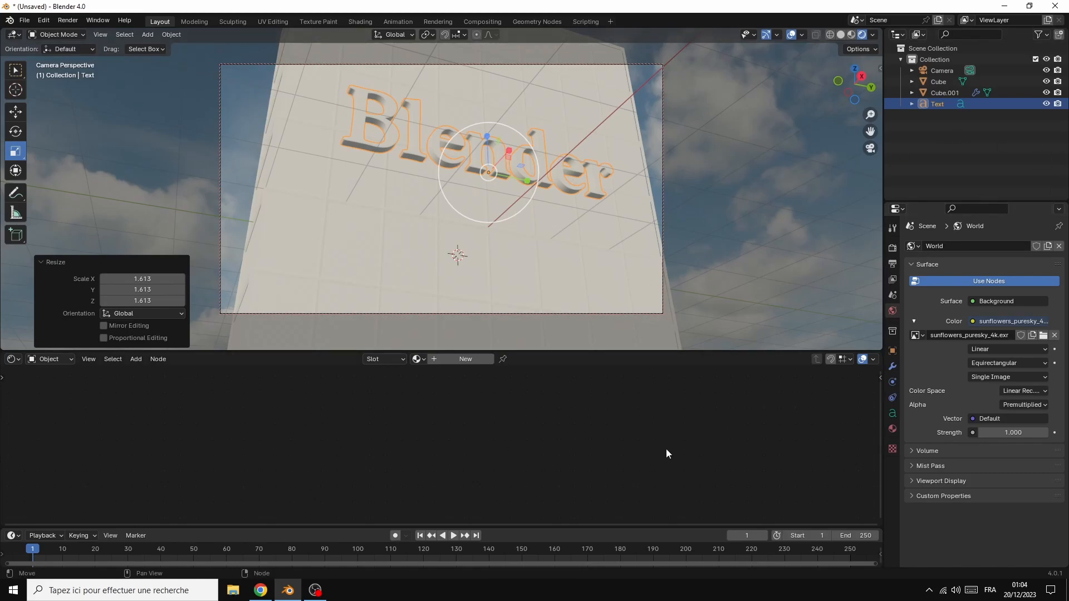
{"action": "left_click", "coordinate": [262, 593]}
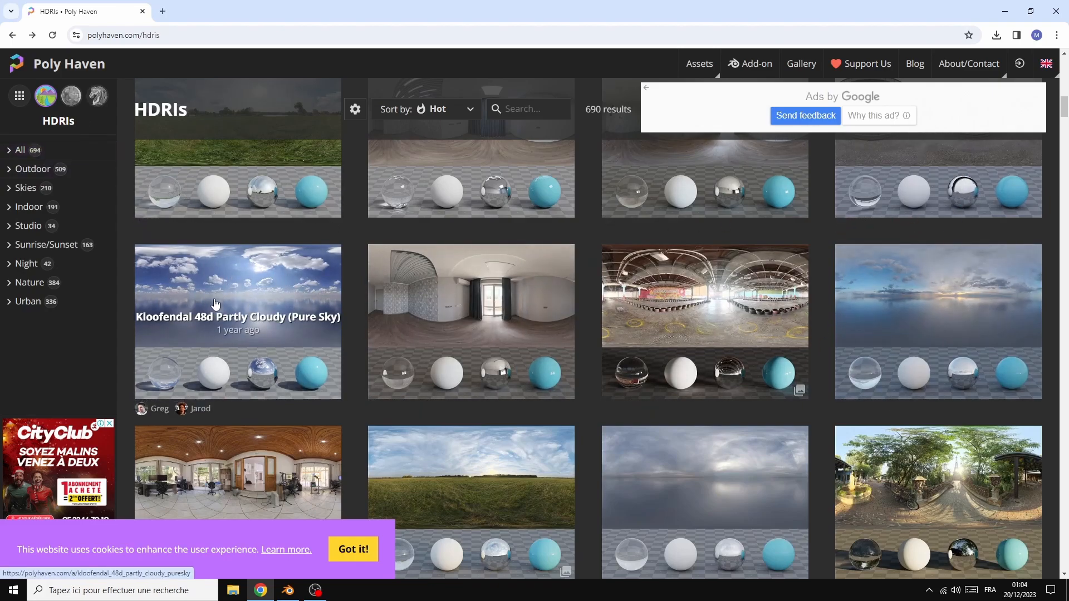
{"action": "left_click", "coordinate": [289, 592]}
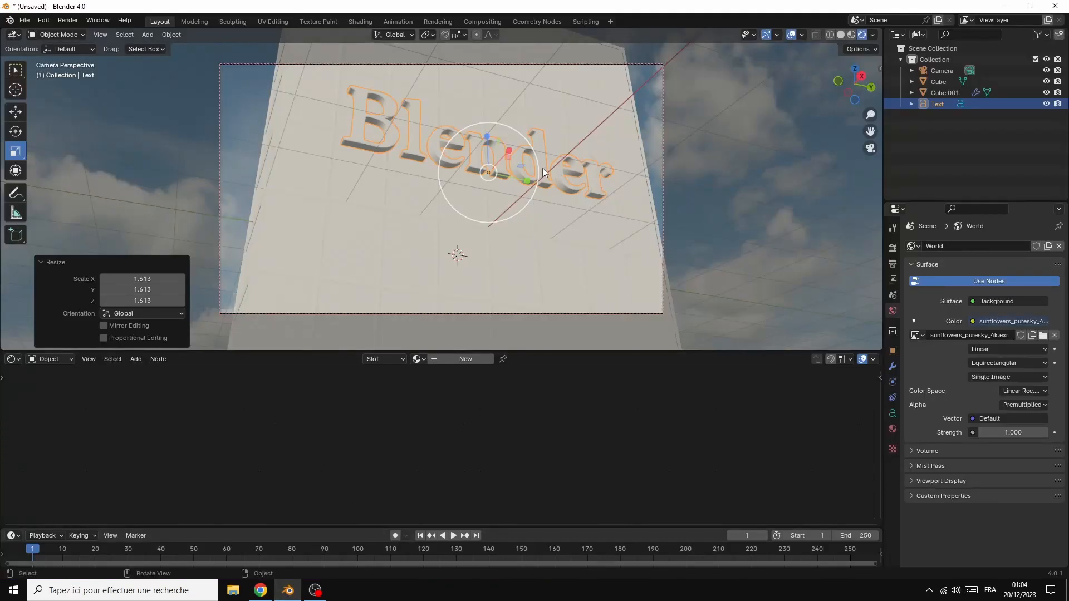
Step: Select the building cube and add a Glossy BSDF node to its material
{"action": "left_click", "coordinate": [348, 186]}
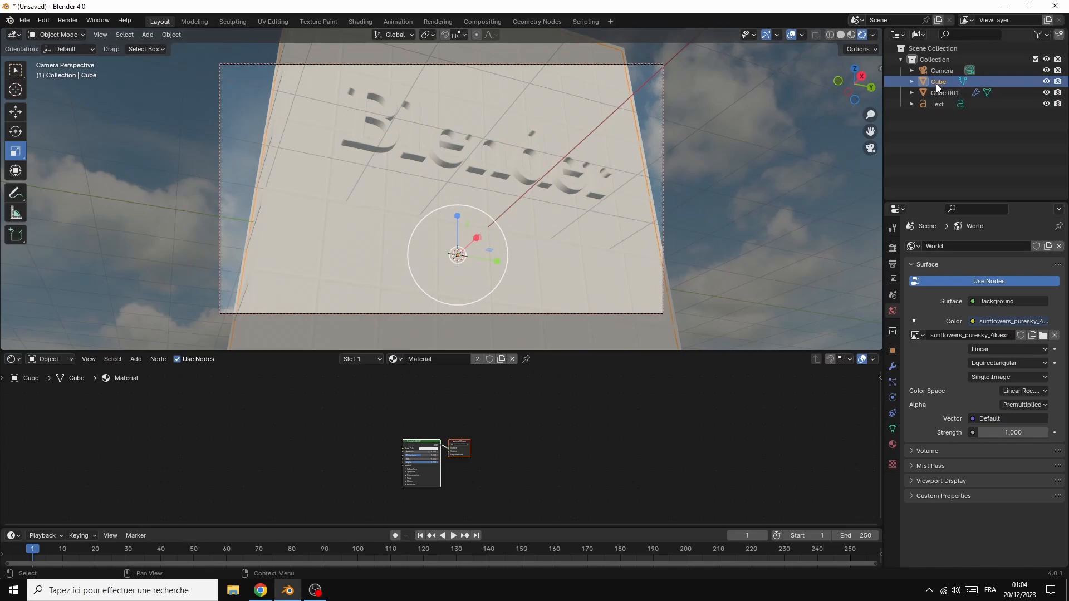
{"action": "middle_click_drag", "start_coordinate": [181, 467], "coordinate": [241, 429]}
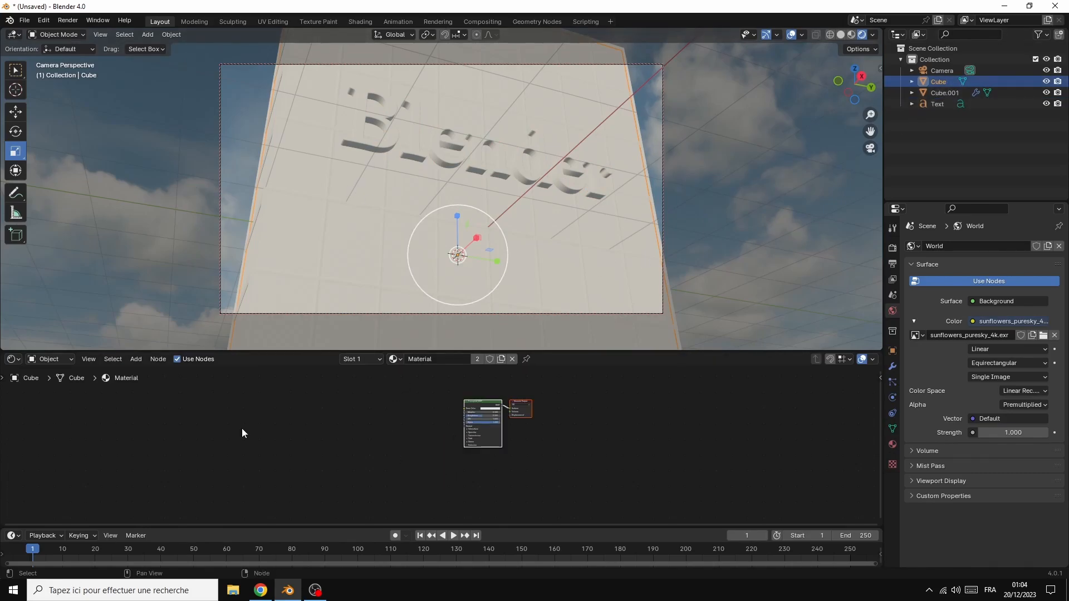
{"action": "key", "text": "shift+a"}
{"action": "left_click", "coordinate": [242, 429]}
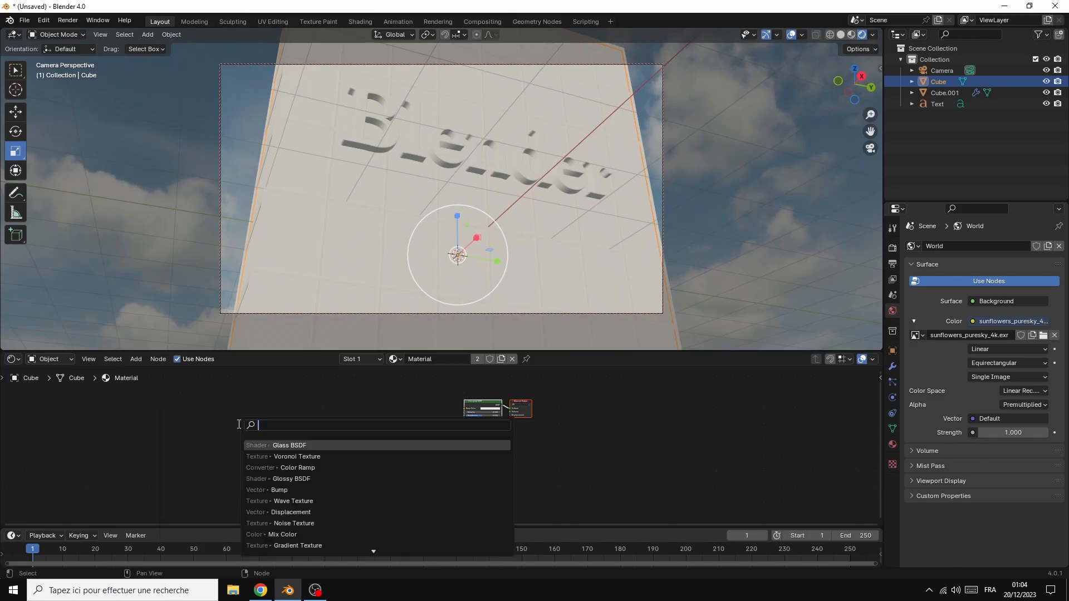
{"action": "type", "text": "glo"}
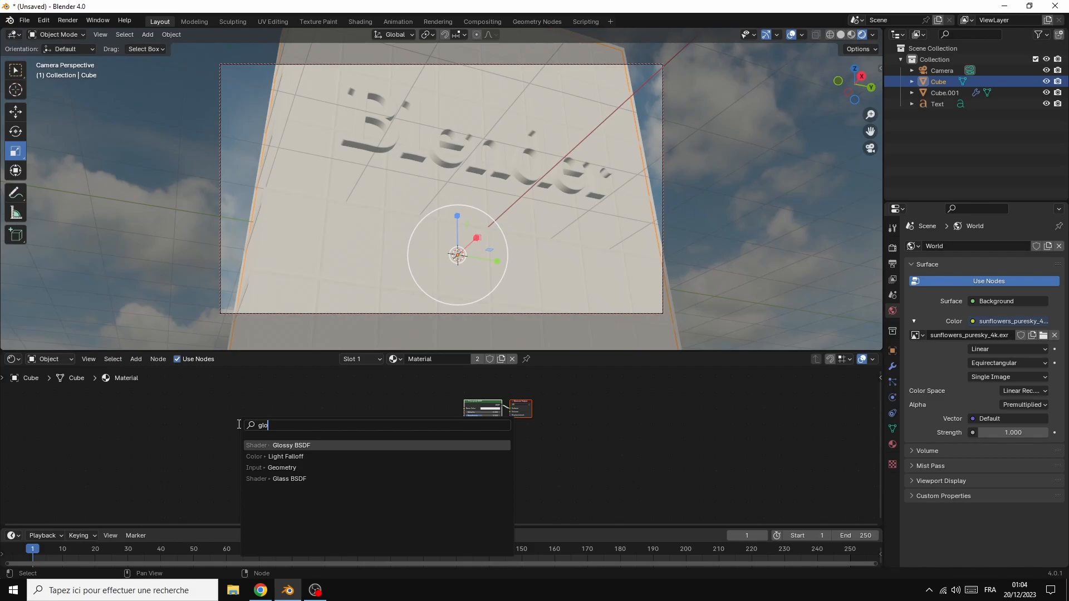
{"action": "type", "text": "ssy"}
{"action": "left_click", "coordinate": [311, 446]}
{"action": "left_click", "coordinate": [407, 437]}
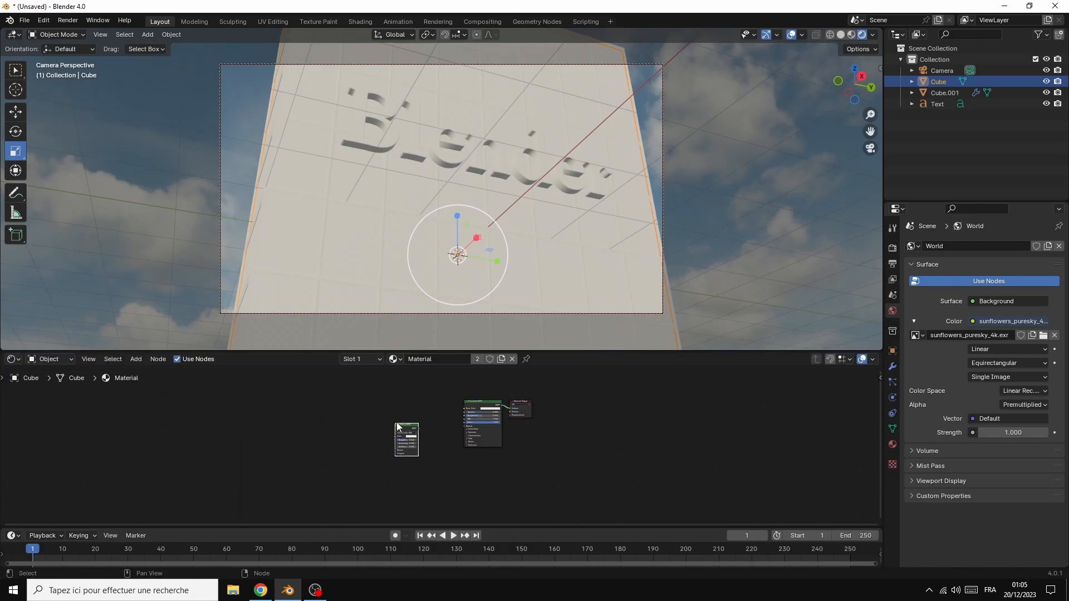
Step: Delete the cube material's Principled BSDF and connect the Glossy BSDF to the Material Output's Surface input
{"action": "left_click", "coordinate": [472, 407]}
{"action": "right_click", "coordinate": [440, 409]}
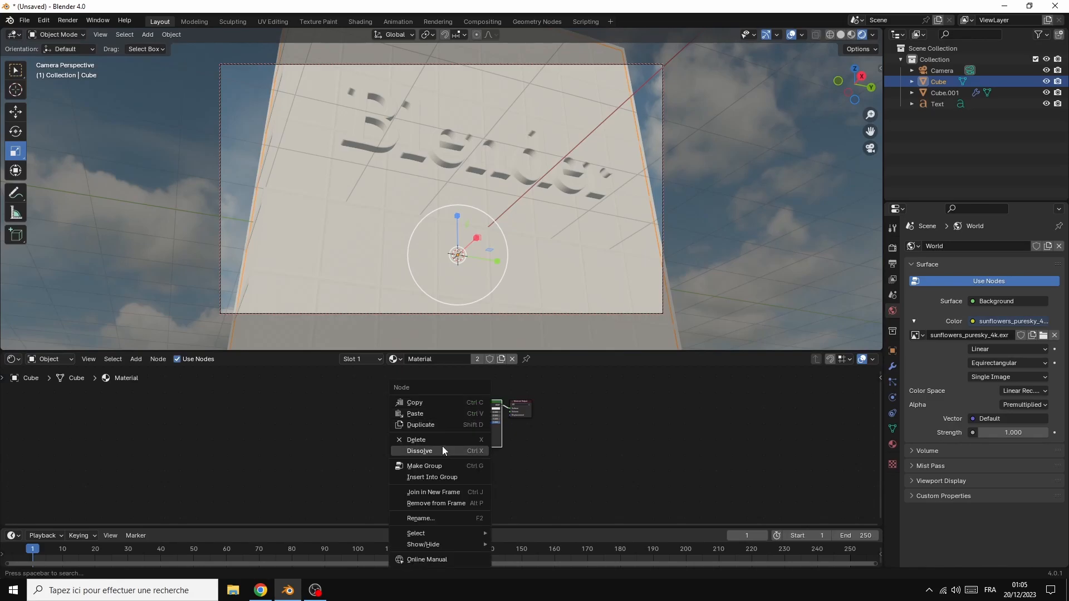
{"action": "left_click", "coordinate": [426, 440]}
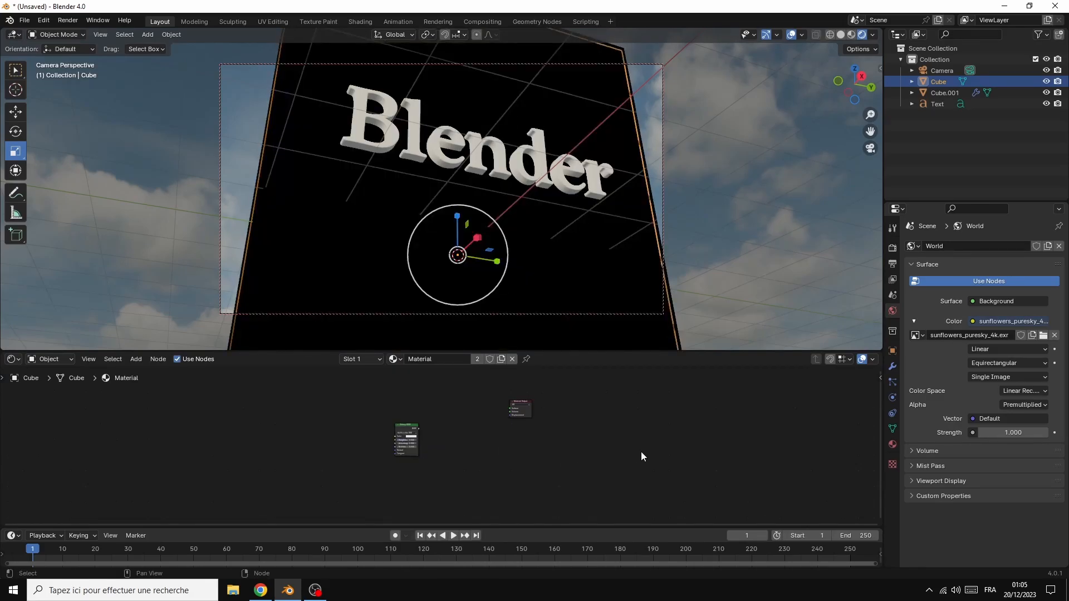
{"action": "scroll", "coordinate": [663, 473], "scroll_direction": "up", "scroll_amount": 1}
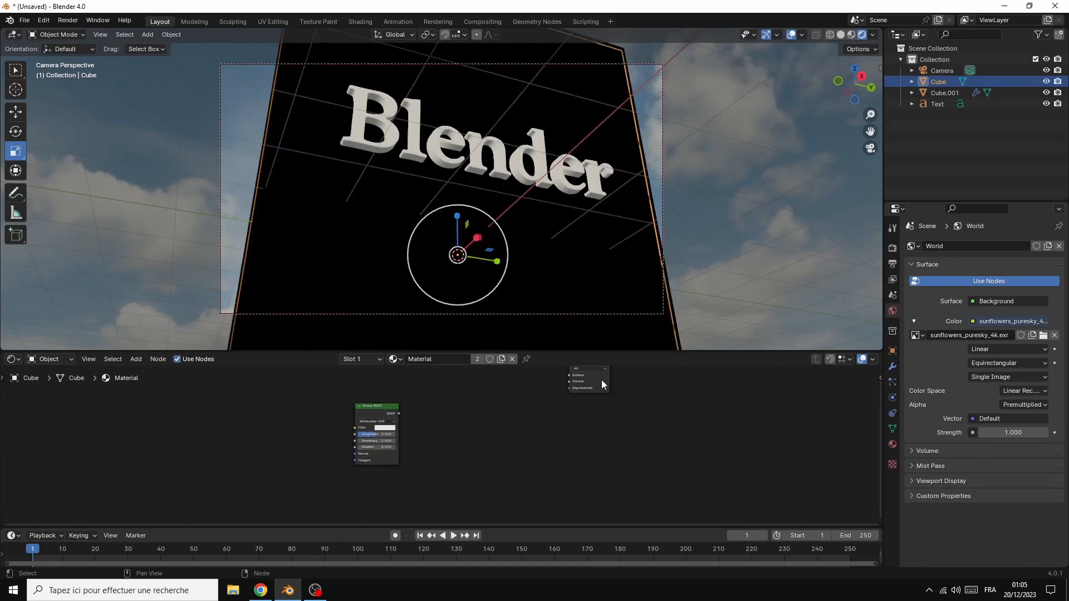
{"action": "left_click_drag", "start_coordinate": [602, 383], "coordinate": [592, 424]}
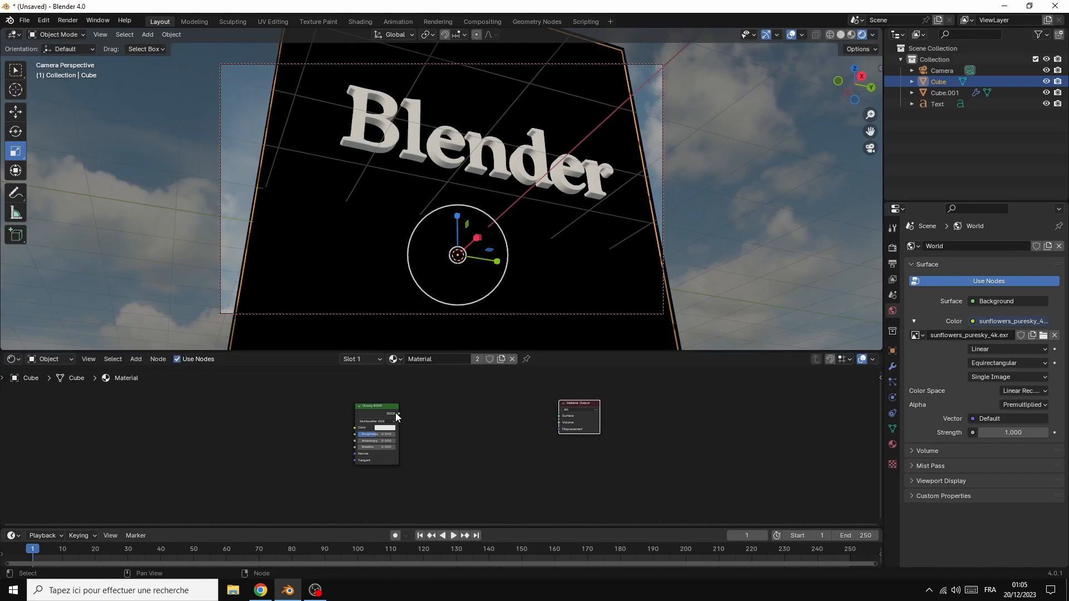
{"action": "left_click_drag", "start_coordinate": [398, 413], "coordinate": [557, 419]}
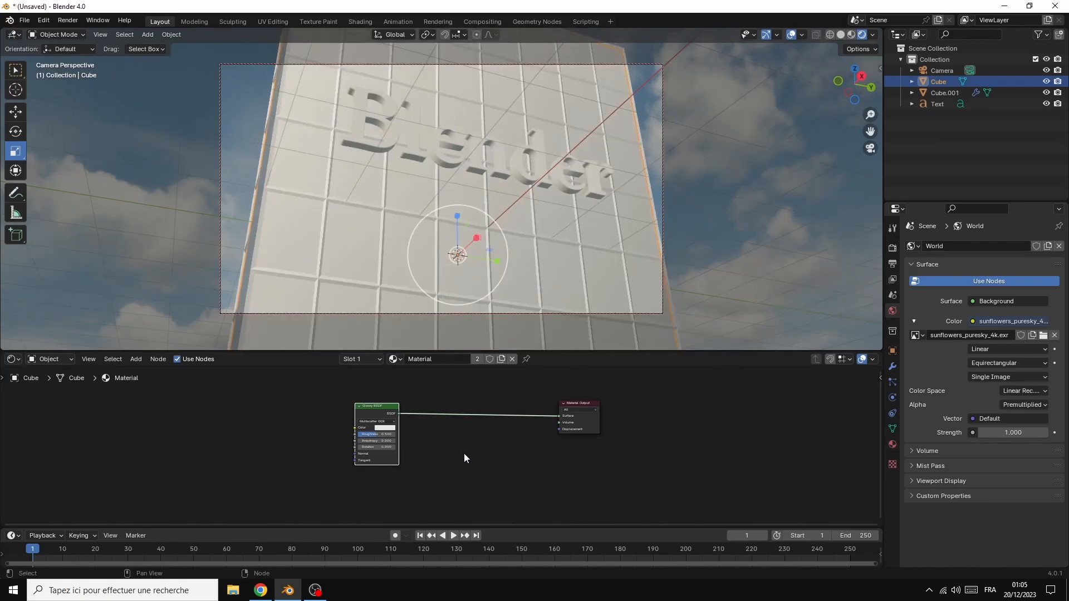
Step: Set the Glossy BSDF's roughness to 0 and the world background strength to 0.8
{"action": "left_click", "coordinate": [374, 434]}
{"action": "type", "text": "0"}
{"action": "key", "text": "Return"}
{"action": "left_click_drag", "start_coordinate": [384, 449], "coordinate": [452, 438]}
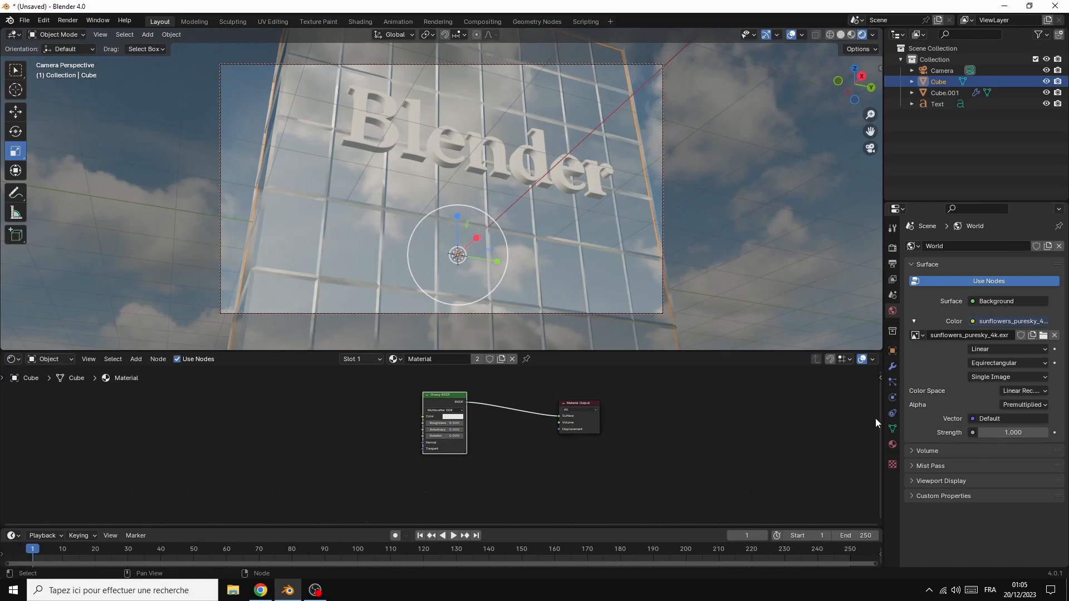
{"action": "left_click", "coordinate": [982, 433]}
Step: Give the window grid its own new dark, fully metallic material with reduced roughness and set its Wireframe thickness to 0.011 m
{"action": "left_click", "coordinate": [947, 93]}
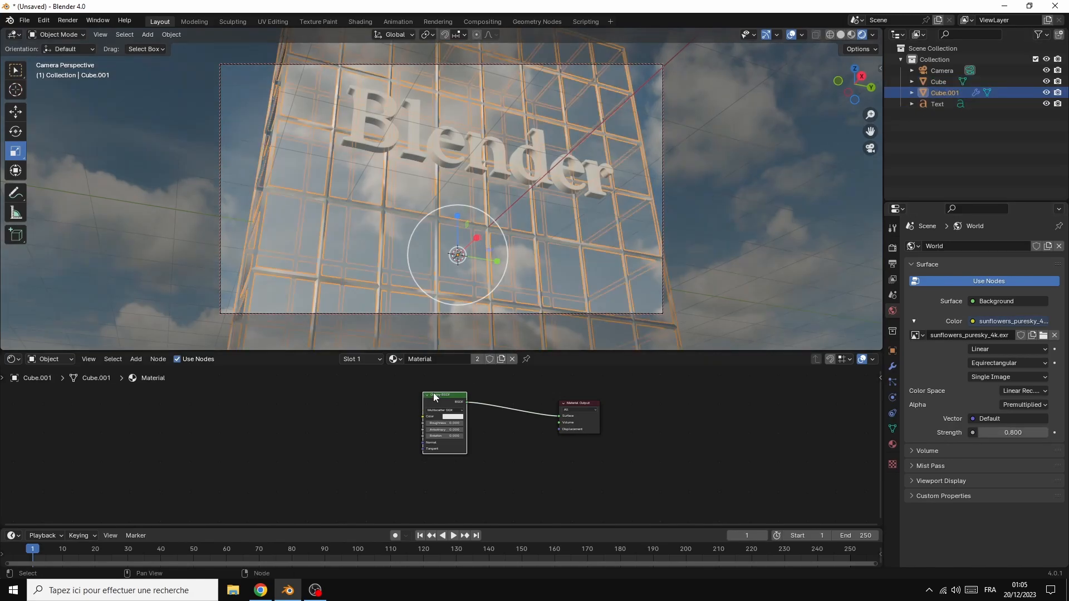
{"action": "left_click", "coordinate": [512, 360]}
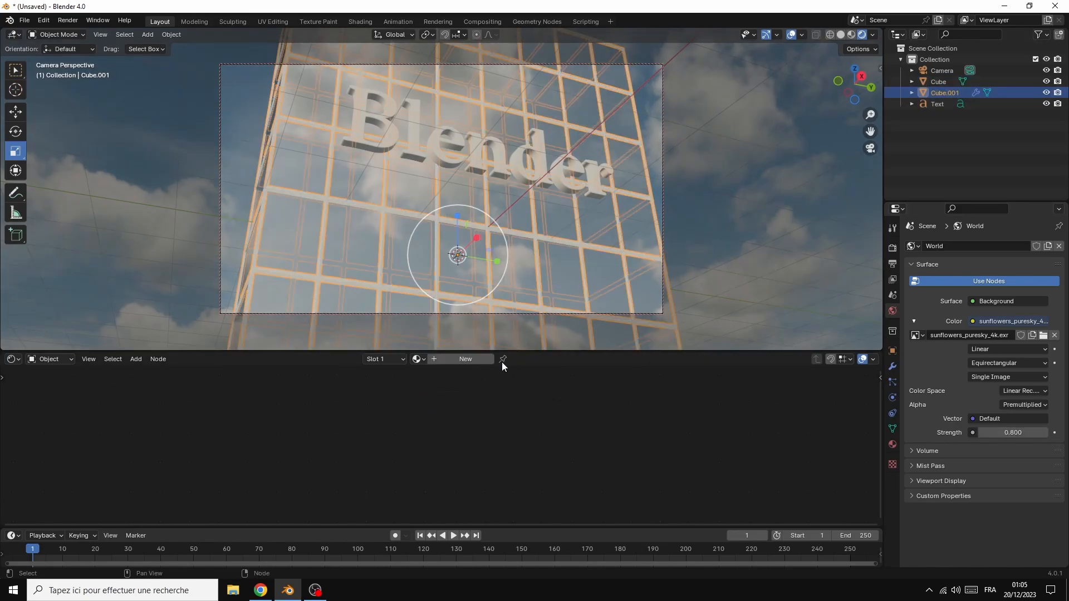
{"action": "left_click", "coordinate": [465, 360]}
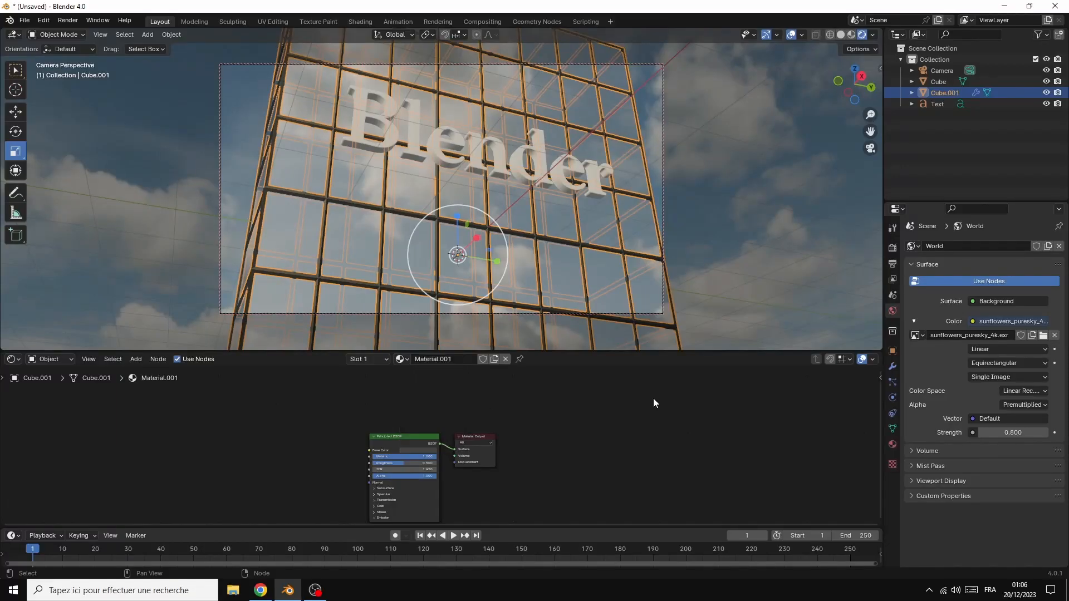
{"action": "left_click_drag", "start_coordinate": [406, 464], "coordinate": [397, 463]}
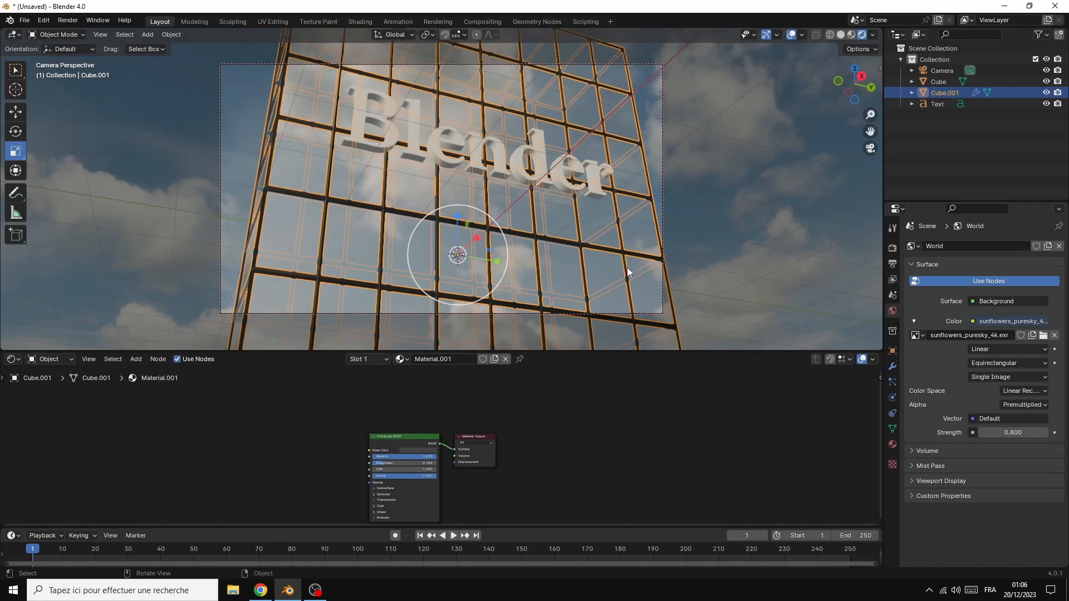
{"action": "left_click", "coordinate": [299, 273]}
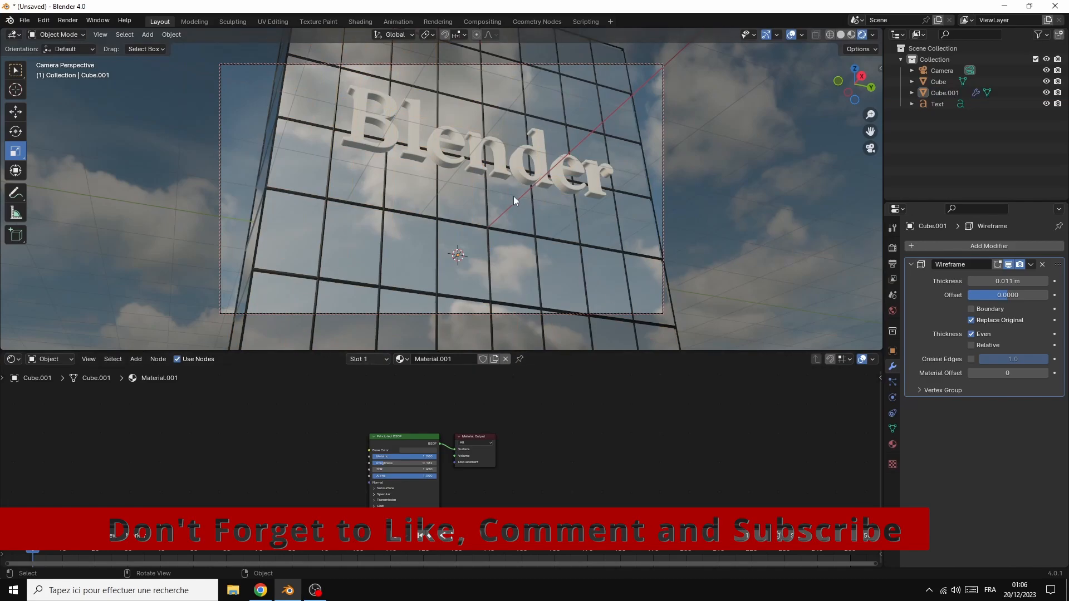
Step: Create a new material for the Blender text and set its base color to full white
{"action": "left_click", "coordinate": [527, 135]}
{"action": "left_click", "coordinate": [456, 362]}
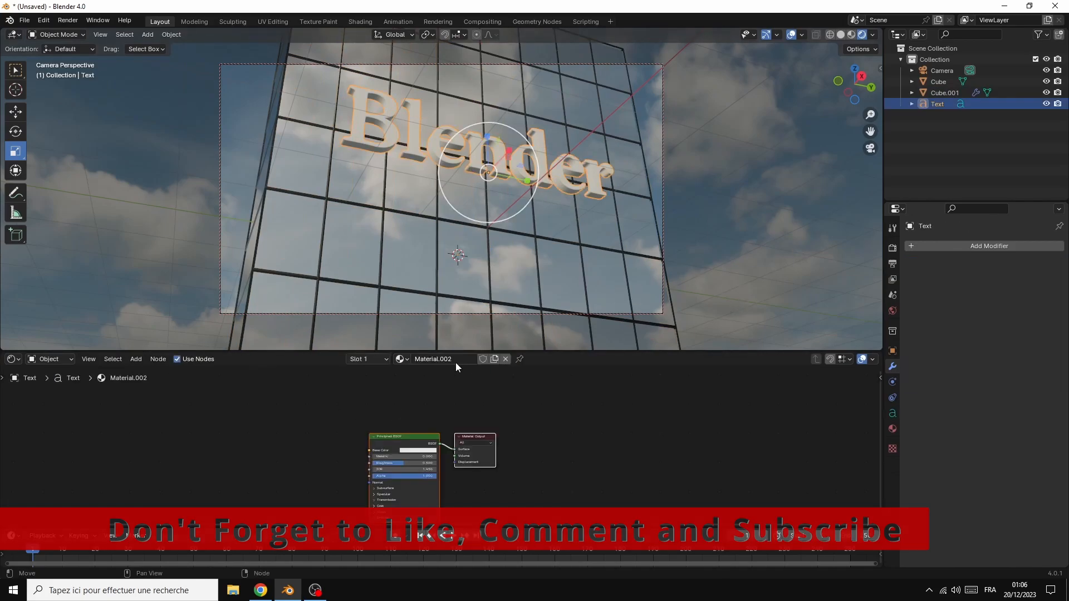
{"action": "left_click", "coordinate": [409, 451]}
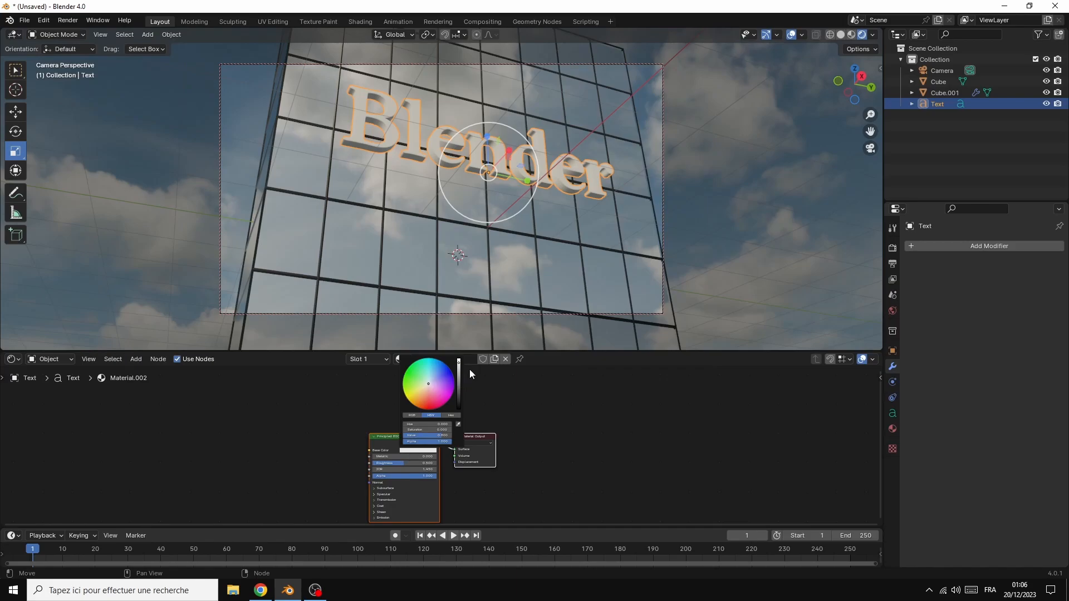
{"action": "left_click", "coordinate": [460, 361]}
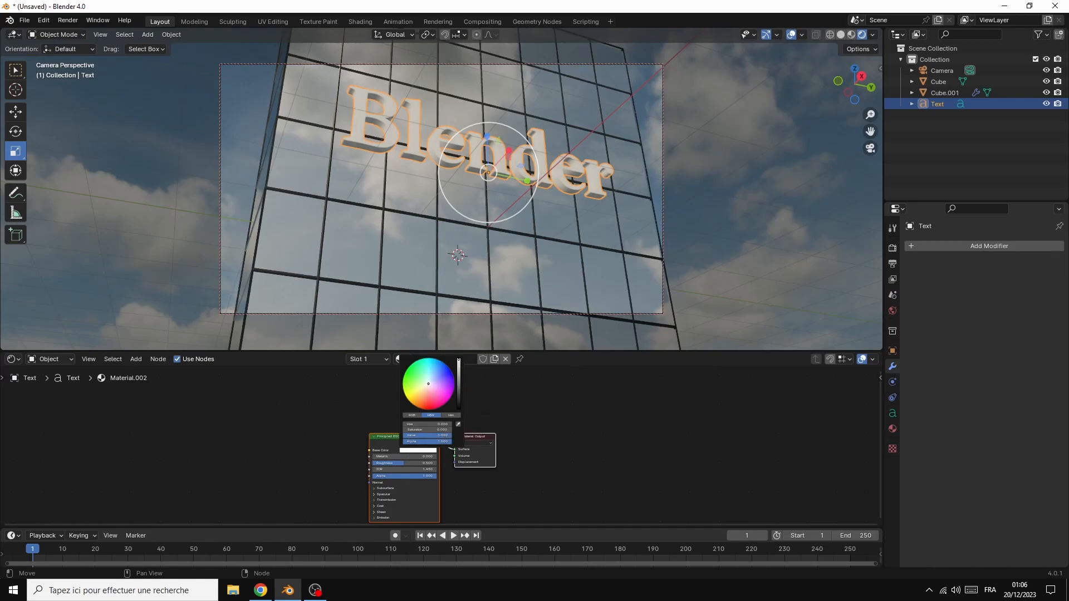
{"action": "left_click", "coordinate": [627, 428]}
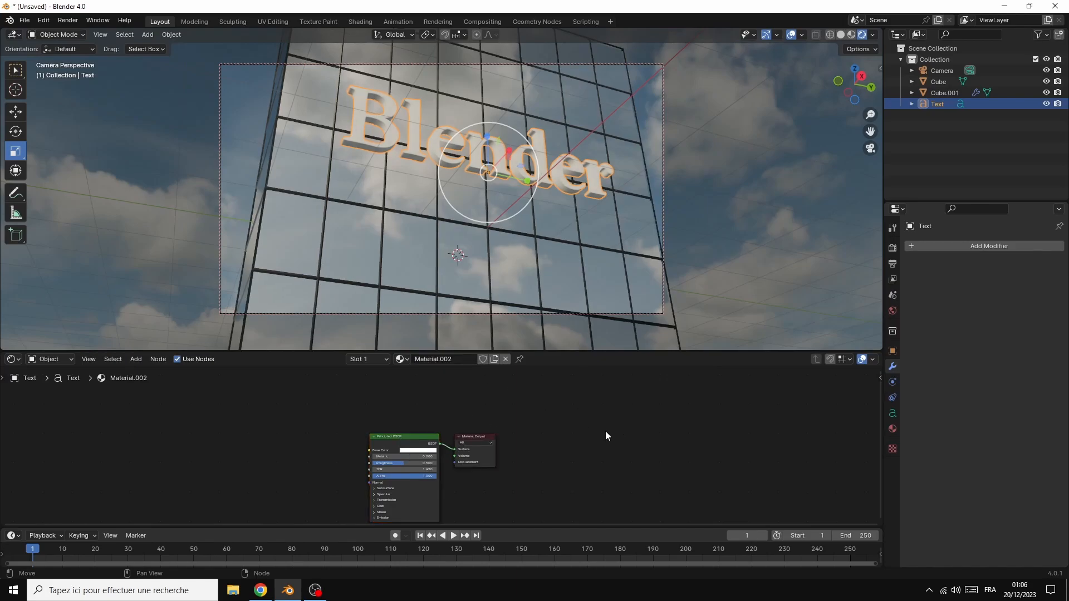
Step: Lower the Blender text along Z and orbit the camera to a nearly level view showing the building's corner
{"action": "left_click", "coordinate": [724, 253]}
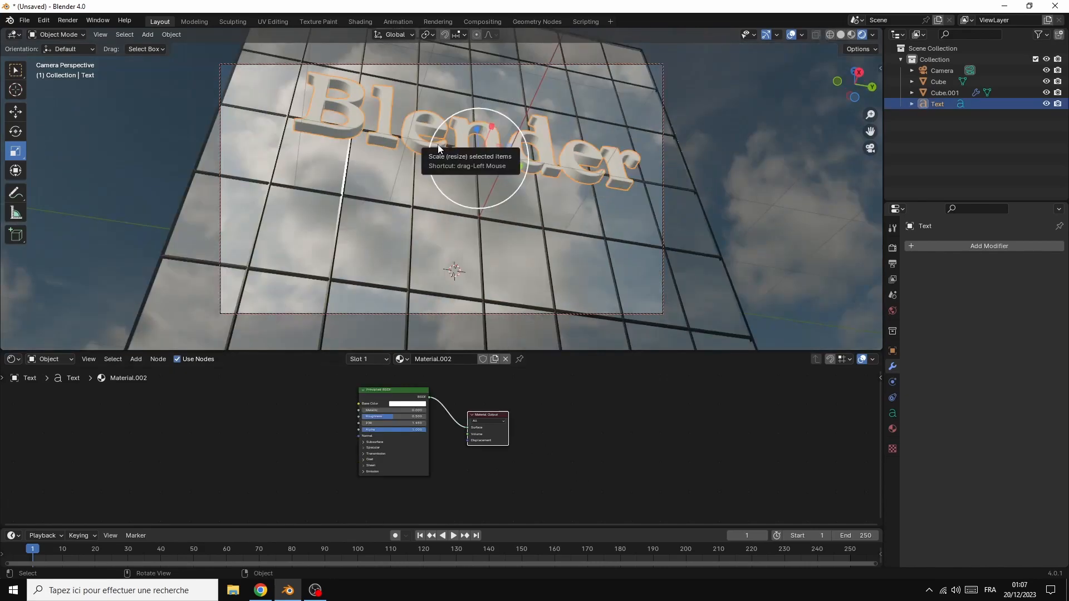
{"action": "left_click_drag", "start_coordinate": [470, 162], "coordinate": [424, 208]}
{"action": "key", "text": "z"}
{"action": "middle_click_drag", "start_coordinate": [445, 190], "coordinate": [459, 249]}
{"action": "left_click_drag", "start_coordinate": [867, 74], "coordinate": [867, 92]}
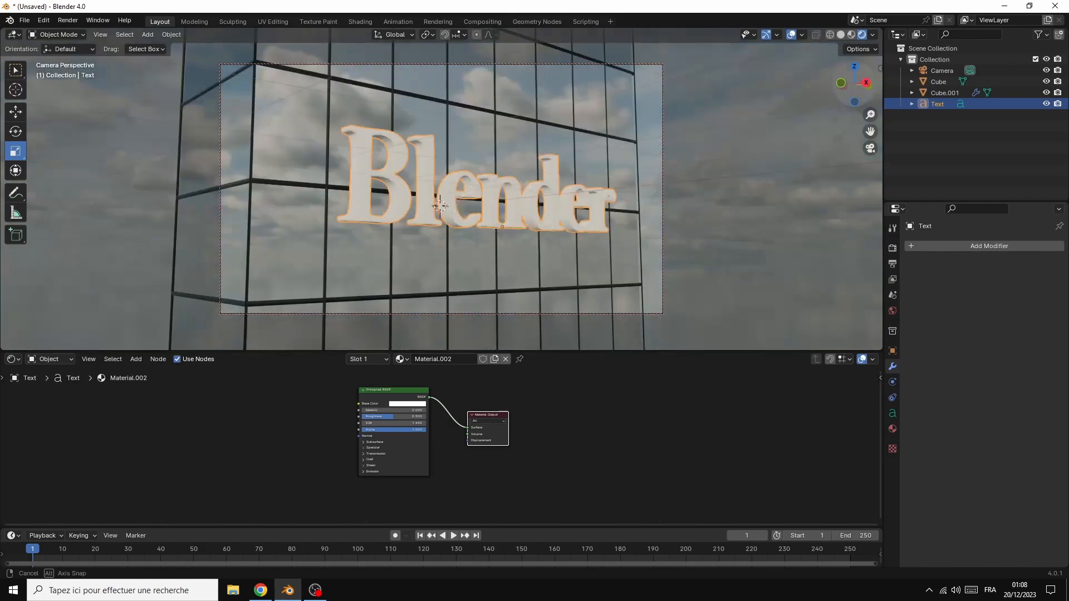
{"action": "mouse_move", "coordinate": [870, 131]}
{"action": "left_mouse_down"}
{"action": "mouse_move", "coordinate": [859, 104]}
{"action": "mouse_move", "coordinate": [900, 114]}
{"action": "mouse_move", "coordinate": [869, 132]}
{"action": "left_mouse_up"}
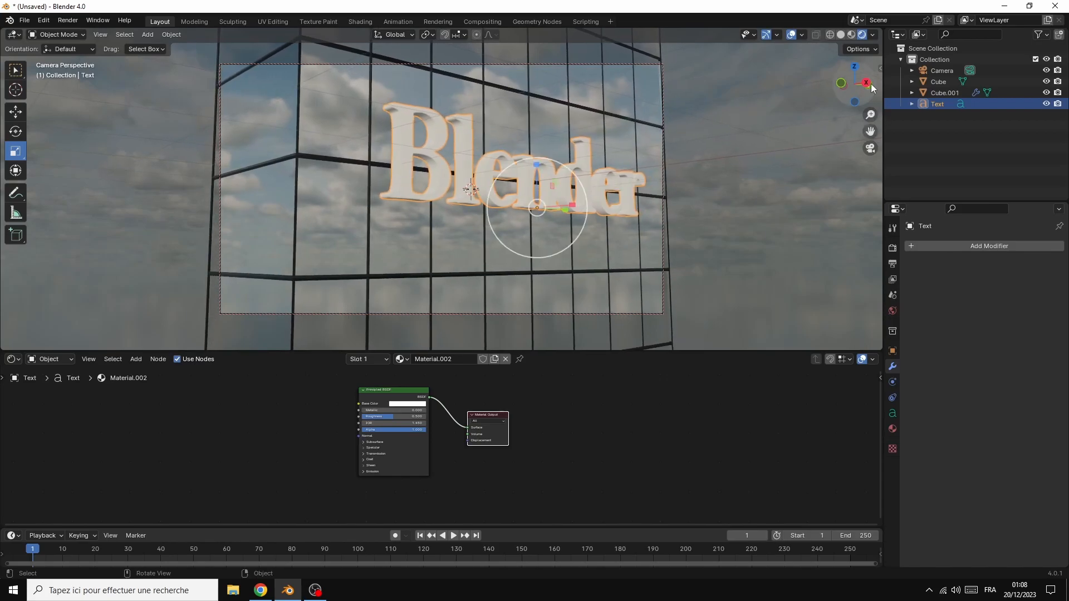
{"action": "left_click_drag", "start_coordinate": [867, 87], "coordinate": [857, 88]}
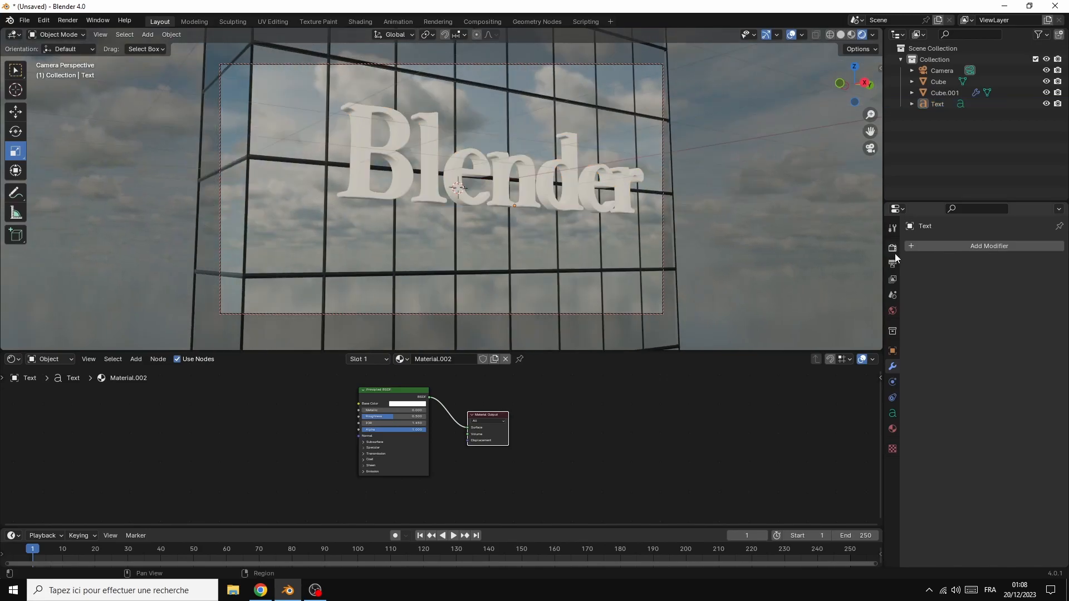
Step: Enable Screen Space Reflections with Refraction for EEVEE and switch the render engine to Cycles
{"action": "left_click", "coordinate": [893, 248]}
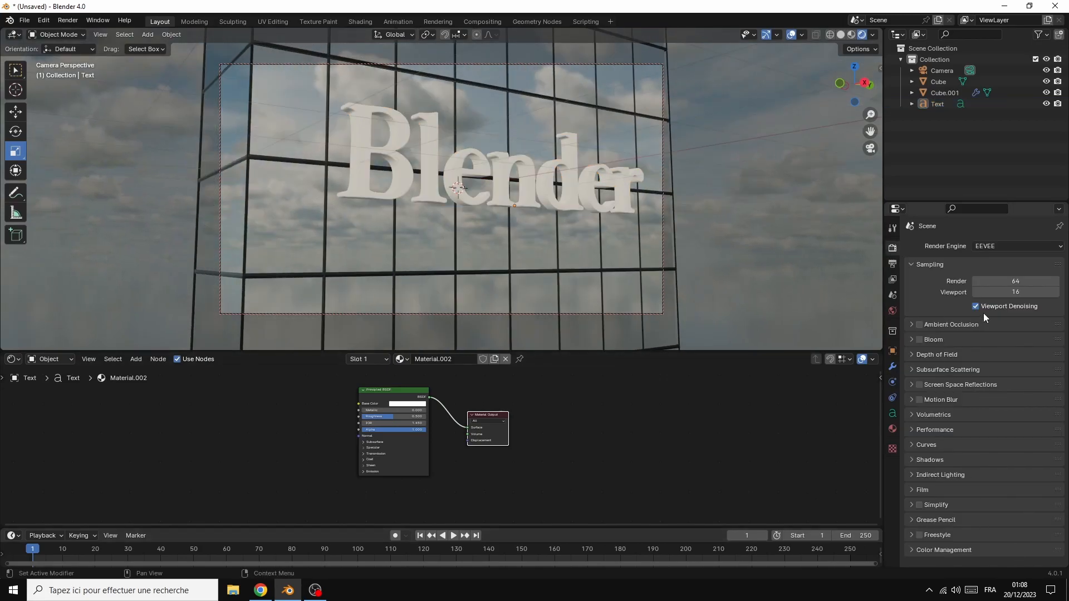
{"action": "left_click", "coordinate": [1013, 246]}
{"action": "left_click", "coordinate": [919, 384]}
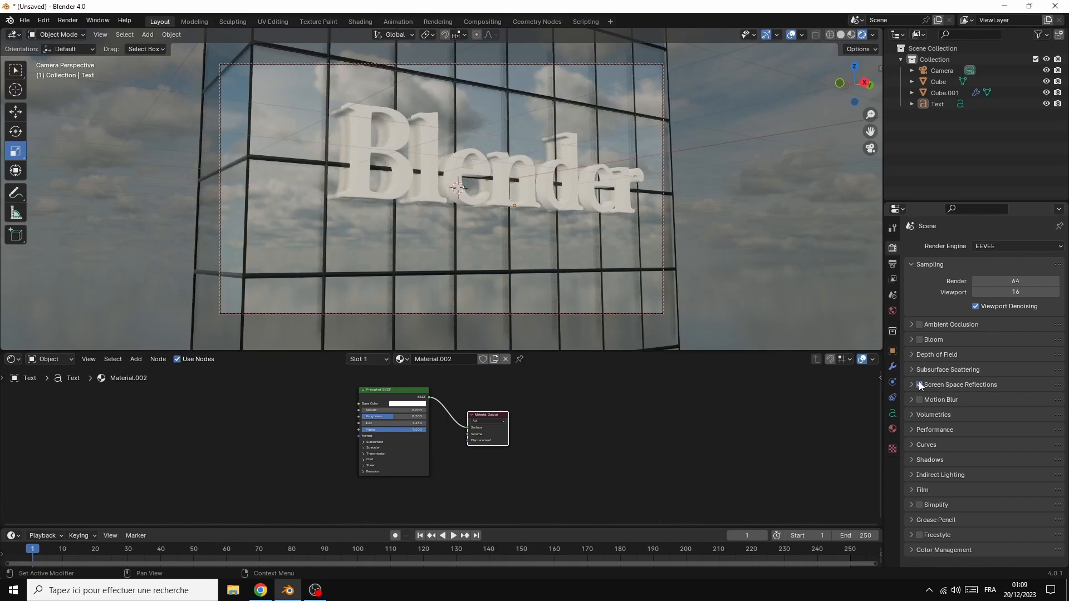
{"action": "left_click", "coordinate": [911, 385]}
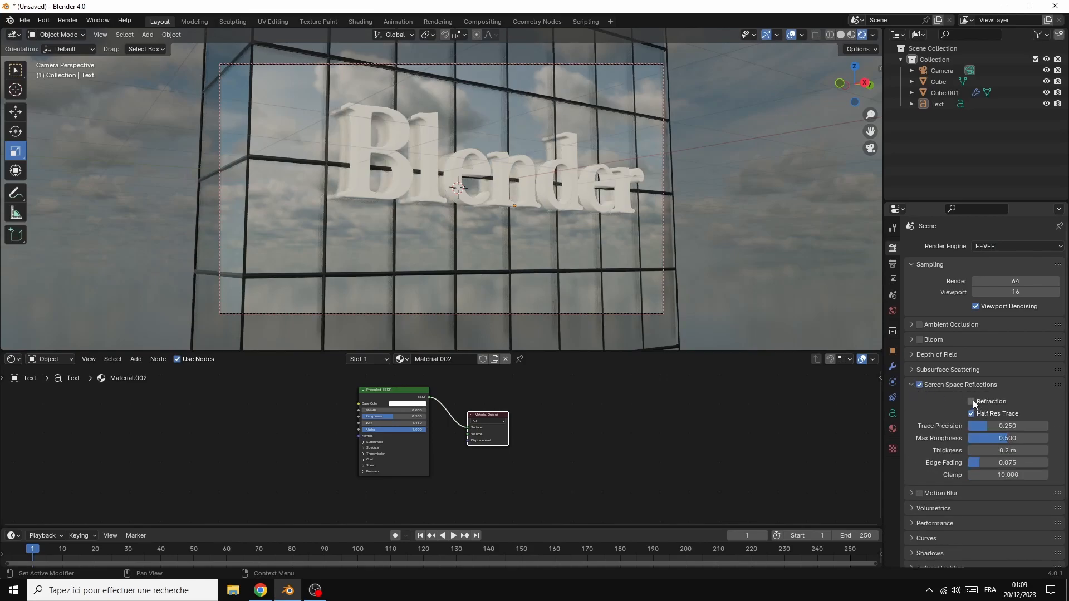
{"action": "left_click", "coordinate": [973, 402]}
{"action": "left_click", "coordinate": [1000, 245]}
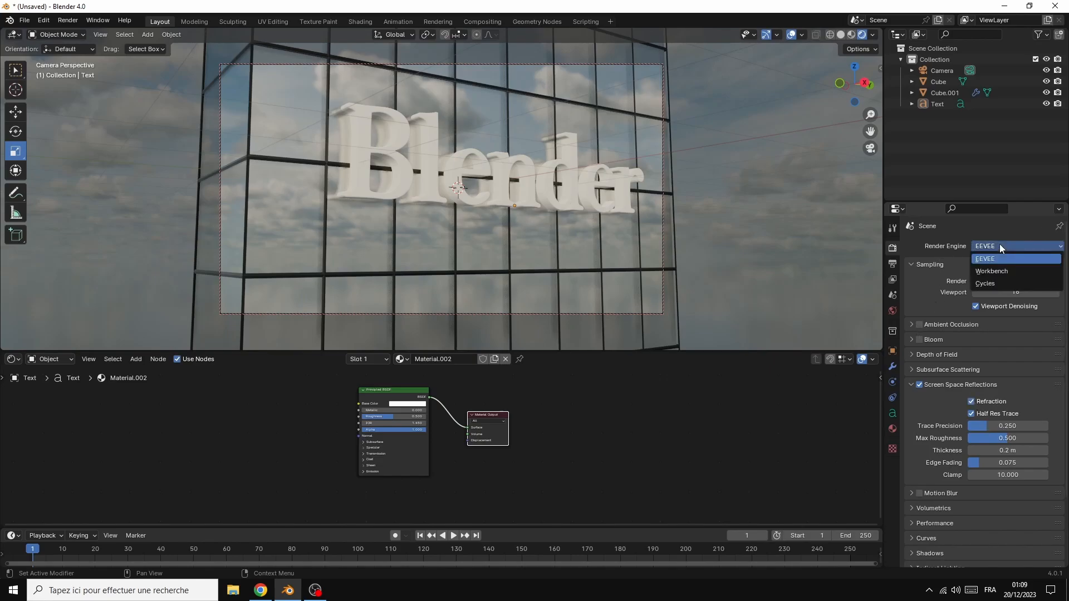
{"action": "left_click", "coordinate": [984, 284]}
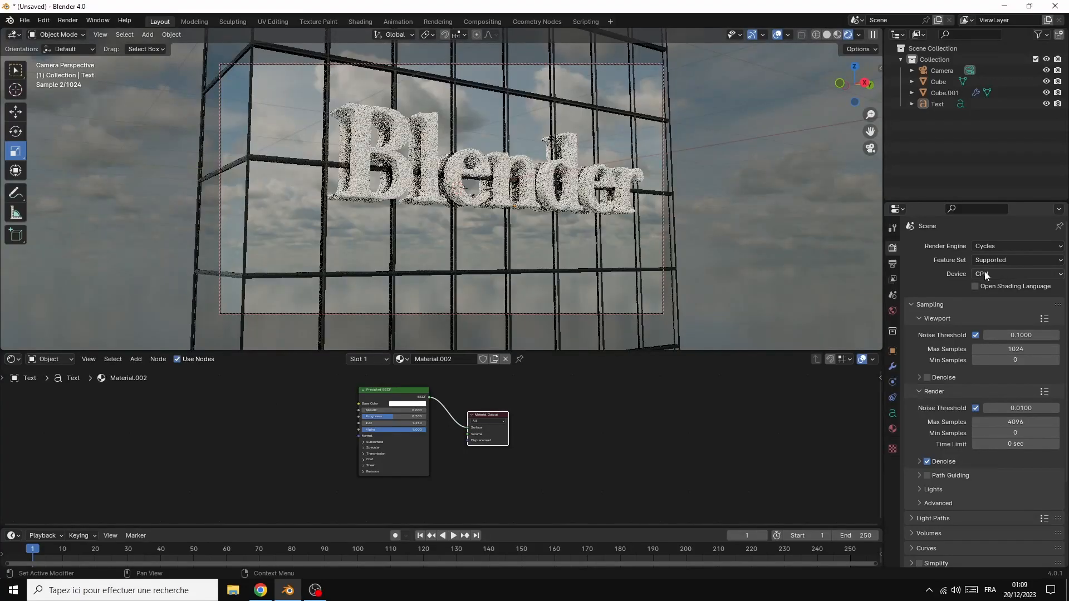
Step: Set the Cycles device to GPU Compute and the viewport's maximum samples to 30
{"action": "left_click", "coordinate": [984, 272]}
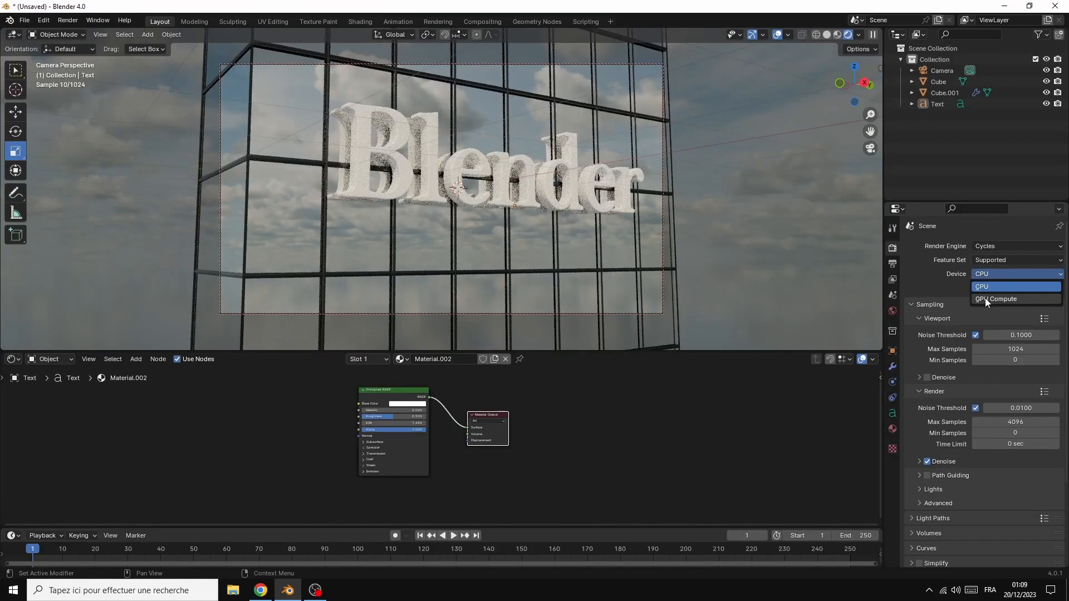
{"action": "left_click", "coordinate": [984, 298]}
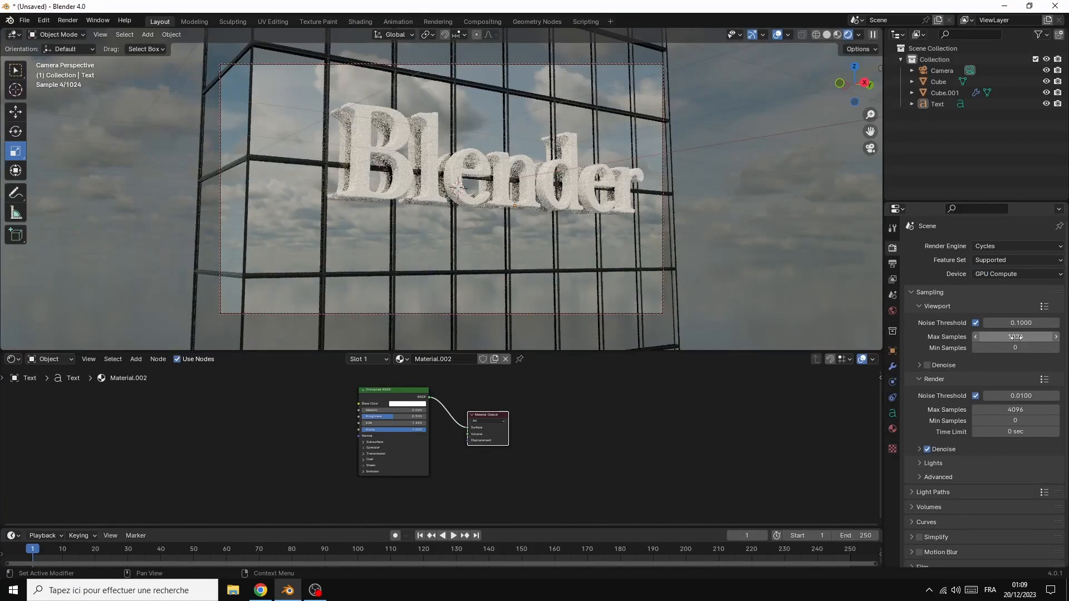
{"action": "left_click", "coordinate": [1018, 337]}
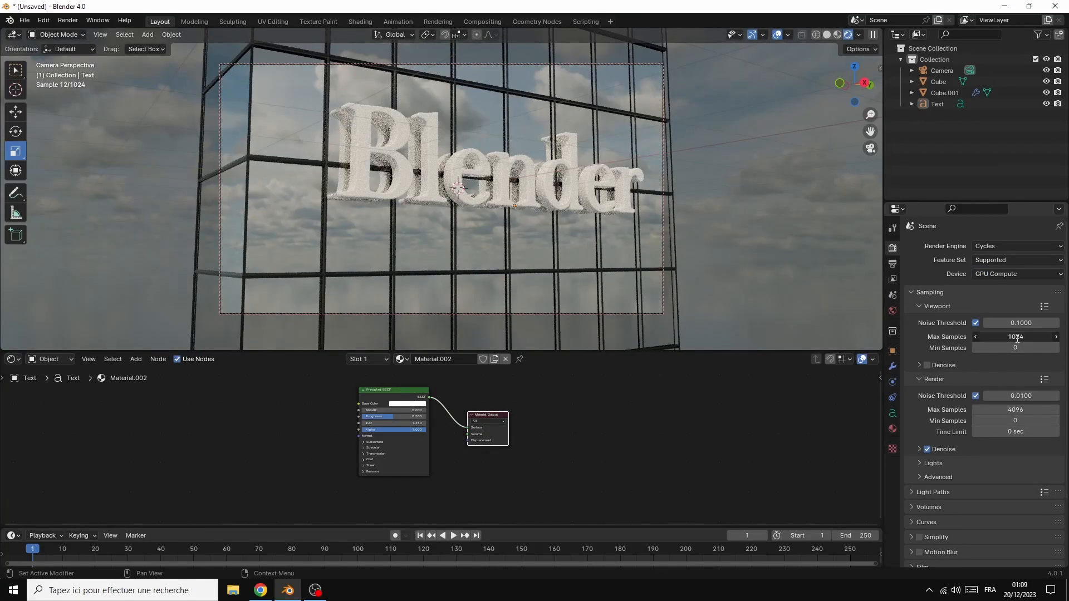
{"action": "type", "text": "30"}
{"action": "key", "text": "Return"}
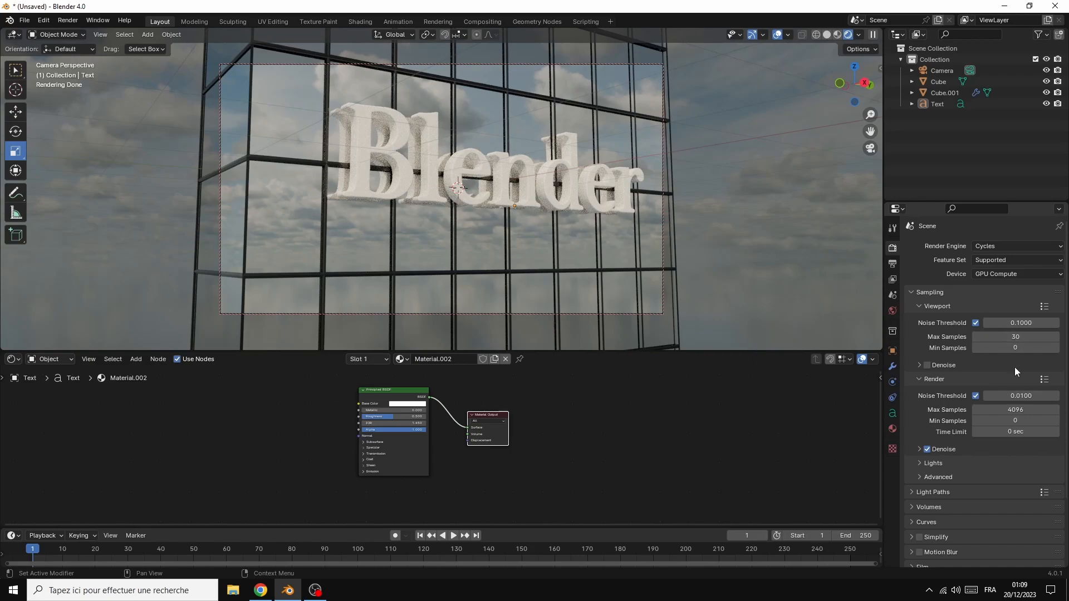
Step: Set the final render's noise threshold to 0.5 and its maximum samples to 50
{"action": "left_click", "coordinate": [1007, 391]}
{"action": "type", "text": "0.5"}
{"action": "key", "text": "Return"}
{"action": "left_click", "coordinate": [1015, 410]}
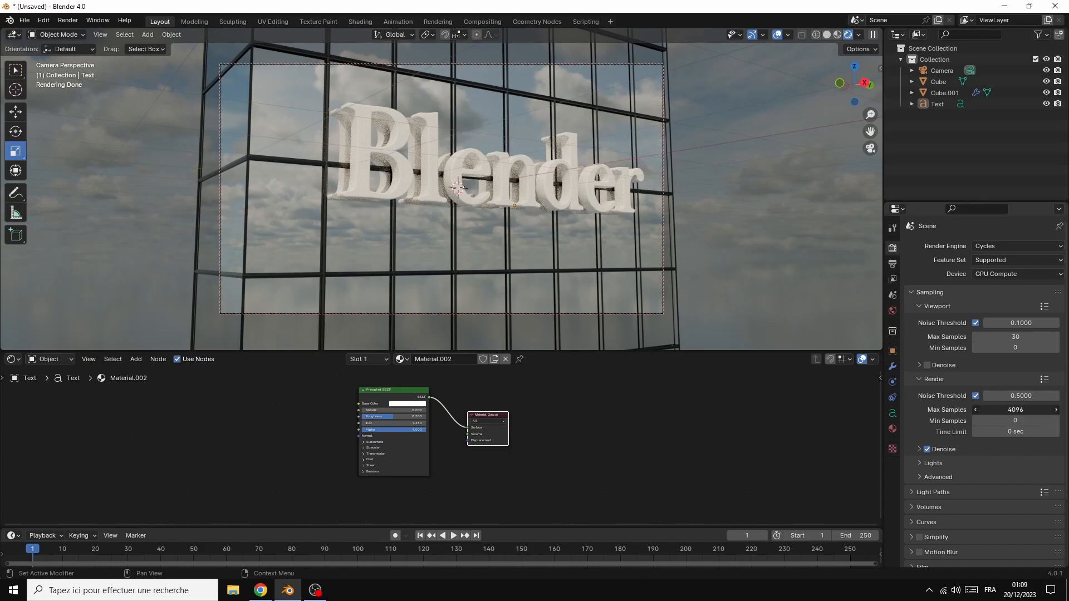
{"action": "type", "text": "50"}
{"action": "key", "text": "Return"}
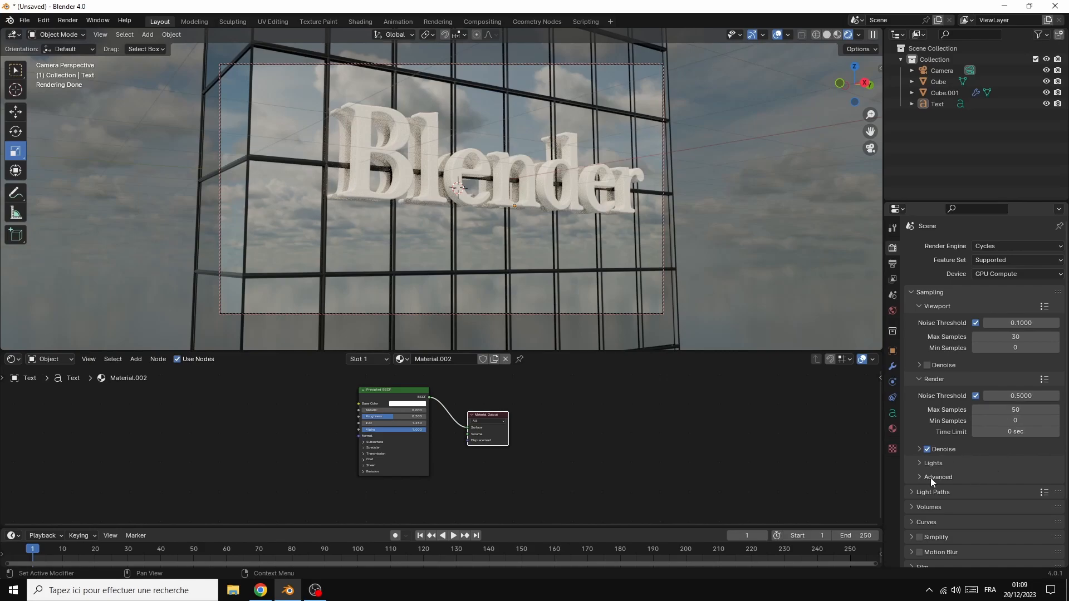
Step: Enable Simplify and set the color management Look to Very High Contrast
{"action": "scroll", "coordinate": [968, 468], "scroll_direction": "down", "scroll_amount": 3}
{"action": "scroll", "coordinate": [969, 471], "scroll_direction": "down", "scroll_amount": 1}
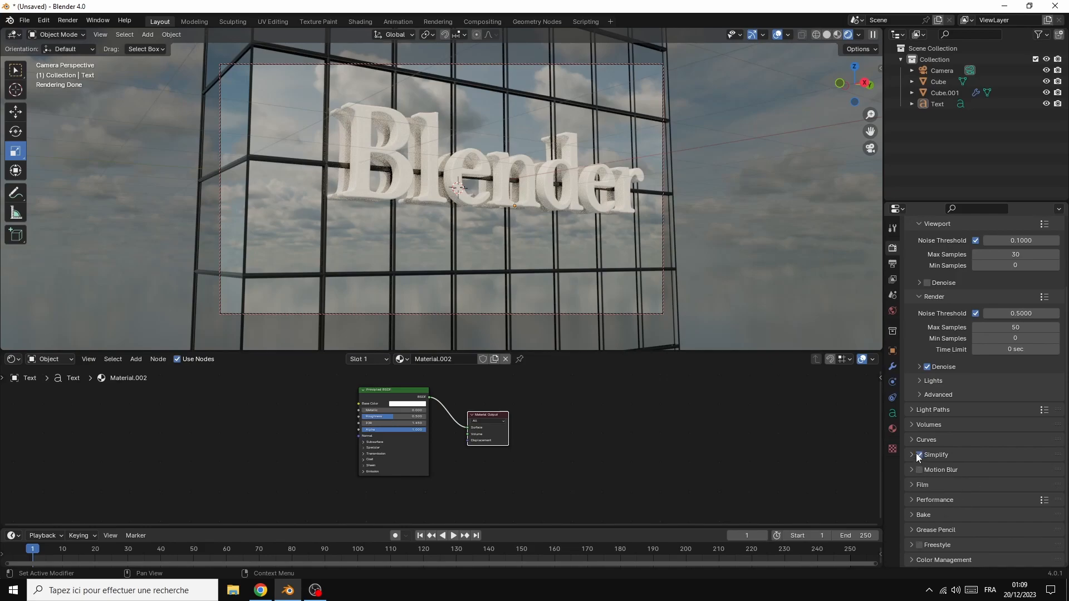
{"action": "left_click", "coordinate": [915, 559]}
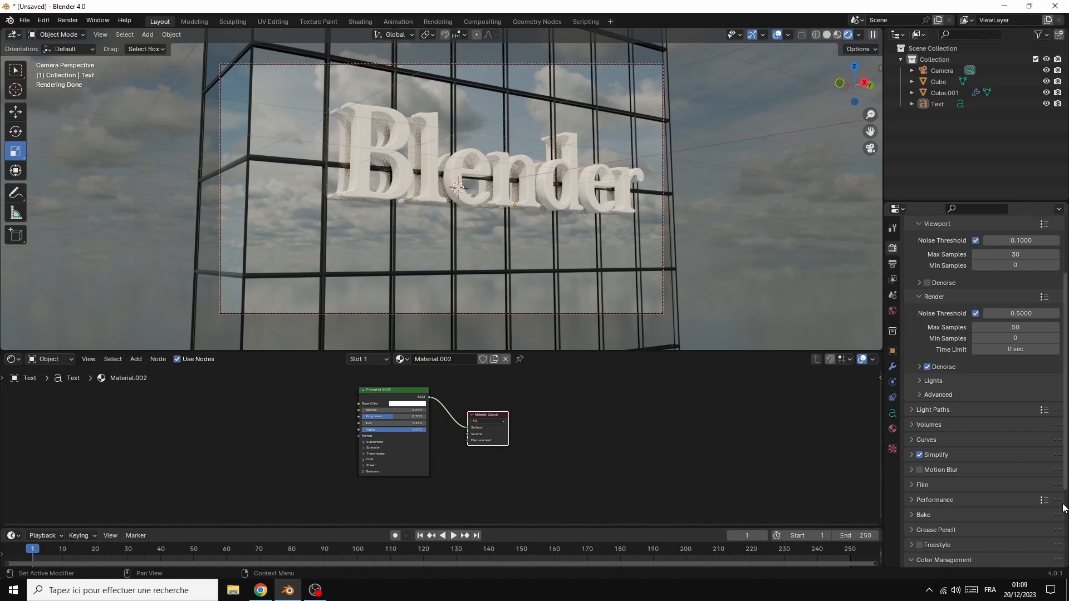
{"action": "scroll", "coordinate": [1056, 495], "scroll_direction": "down", "scroll_amount": 5}
{"action": "scroll", "coordinate": [1056, 495], "scroll_direction": "down", "scroll_amount": 1}
{"action": "left_click", "coordinate": [988, 489]}
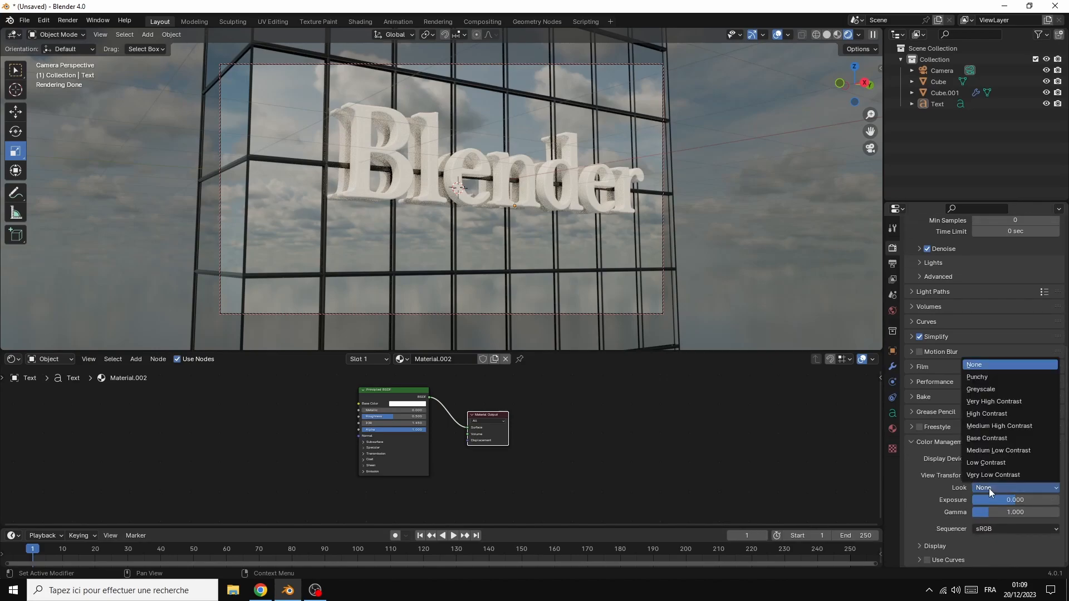
{"action": "left_click", "coordinate": [985, 401]}
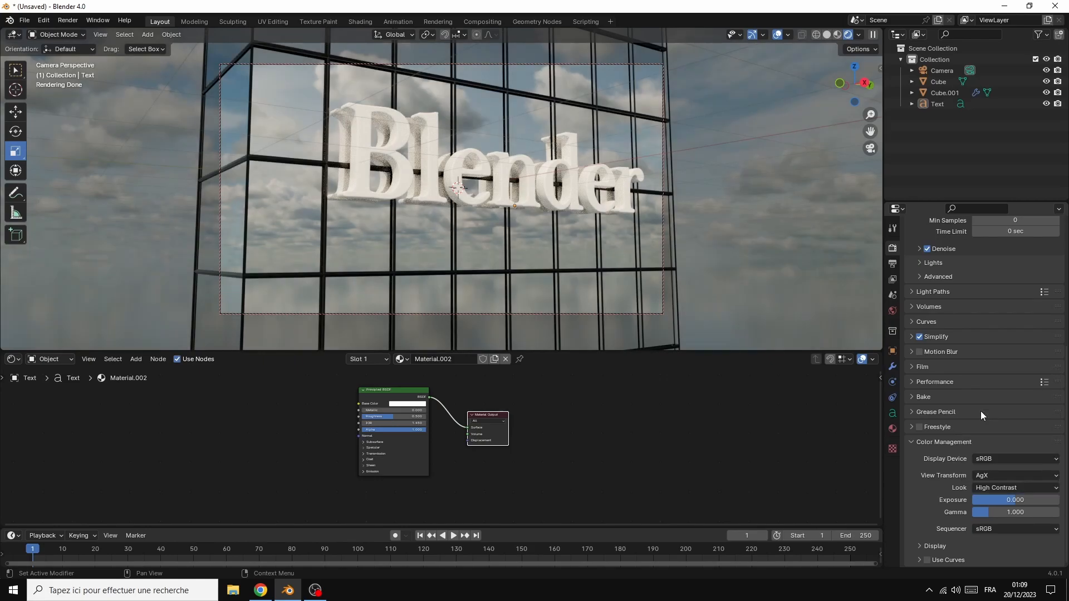
Step: Render the camera view as a still image and inspect the result before closing the render window
{"action": "left_click", "coordinate": [67, 20]}
{"action": "left_click", "coordinate": [81, 34]}
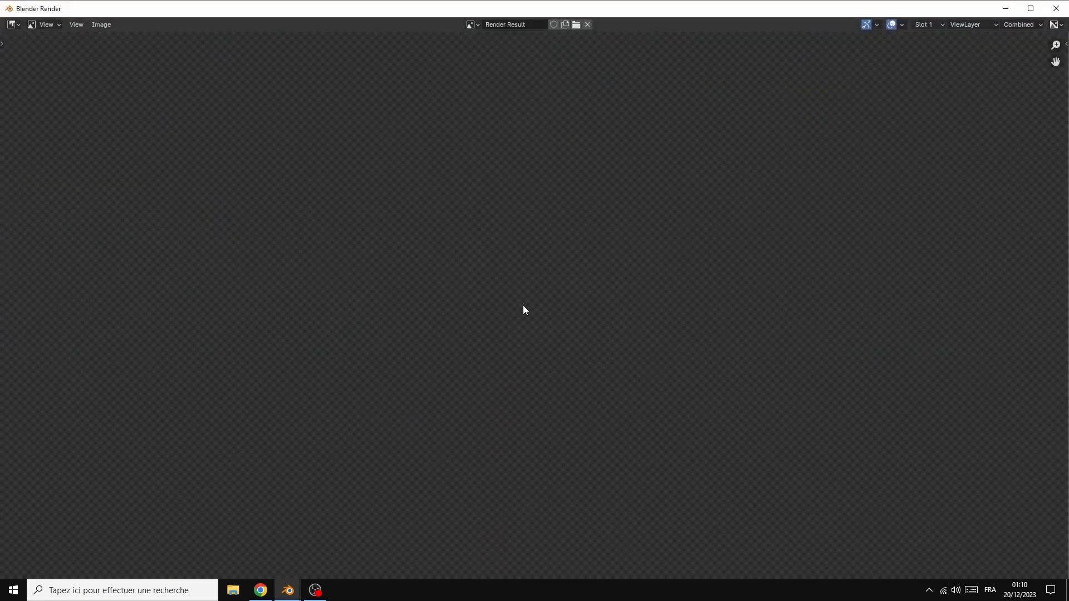
{"action": "scroll", "coordinate": [849, 281], "scroll_direction": "up", "scroll_amount": 2}
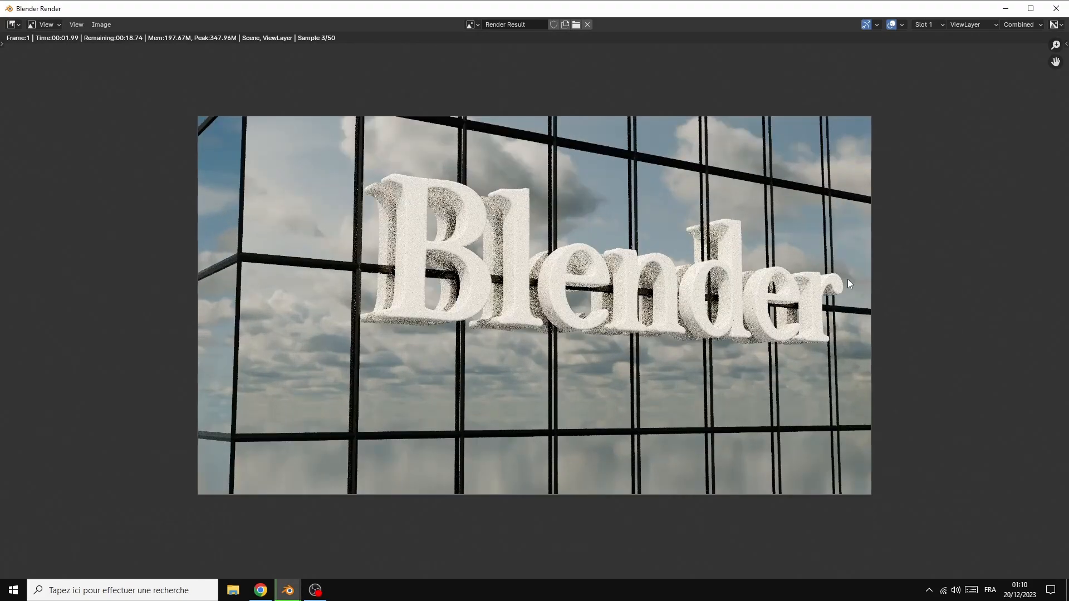
{"action": "scroll", "coordinate": [949, 273], "scroll_direction": "up", "scroll_amount": 1}
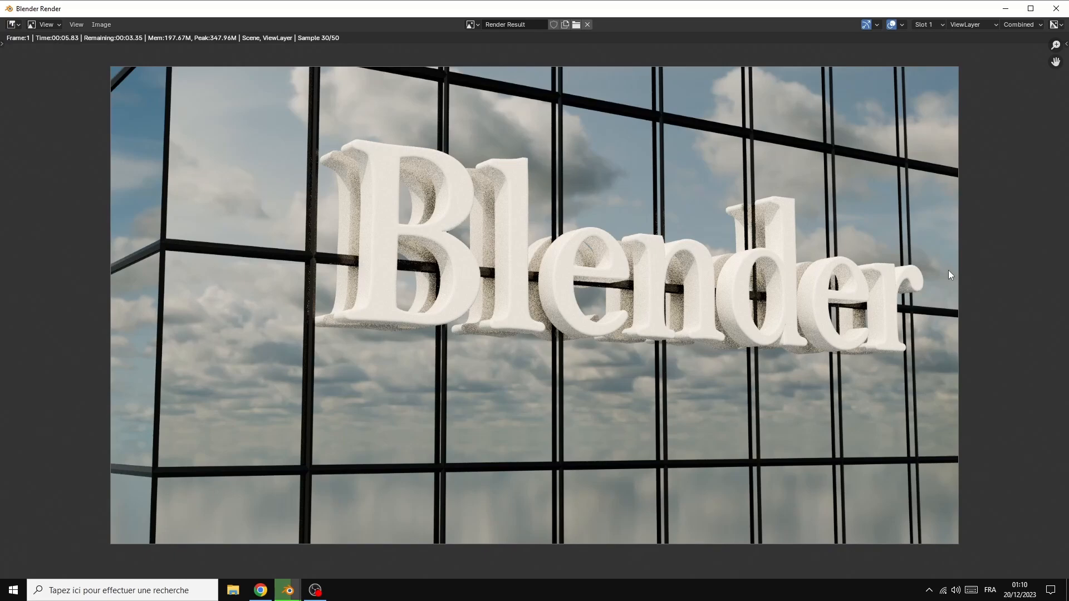
{"action": "scroll", "coordinate": [905, 213], "scroll_direction": "down", "scroll_amount": 2}
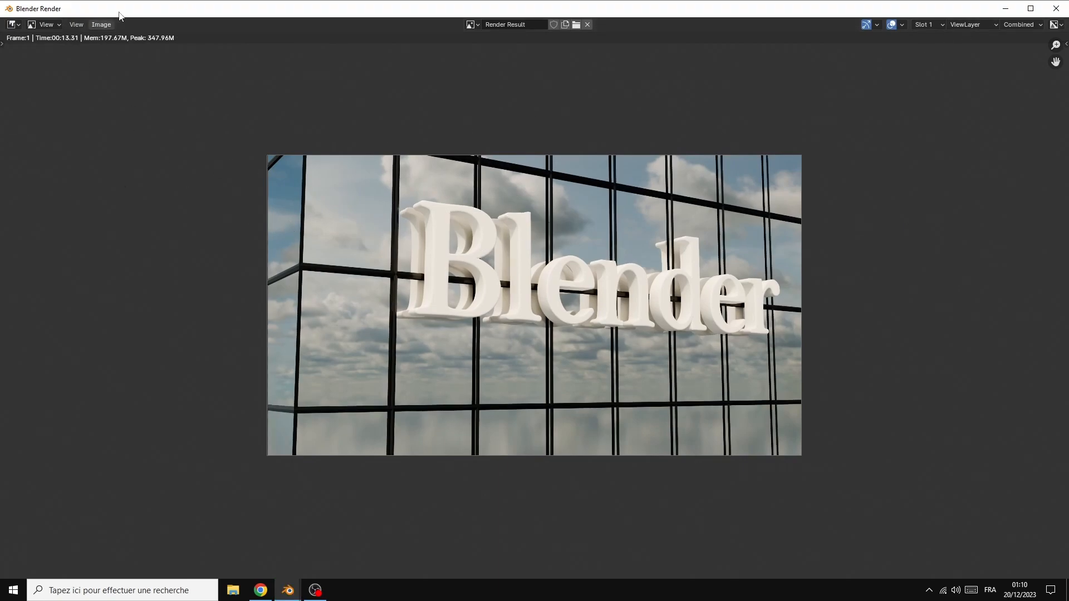
{"action": "left_click", "coordinate": [99, 25]}
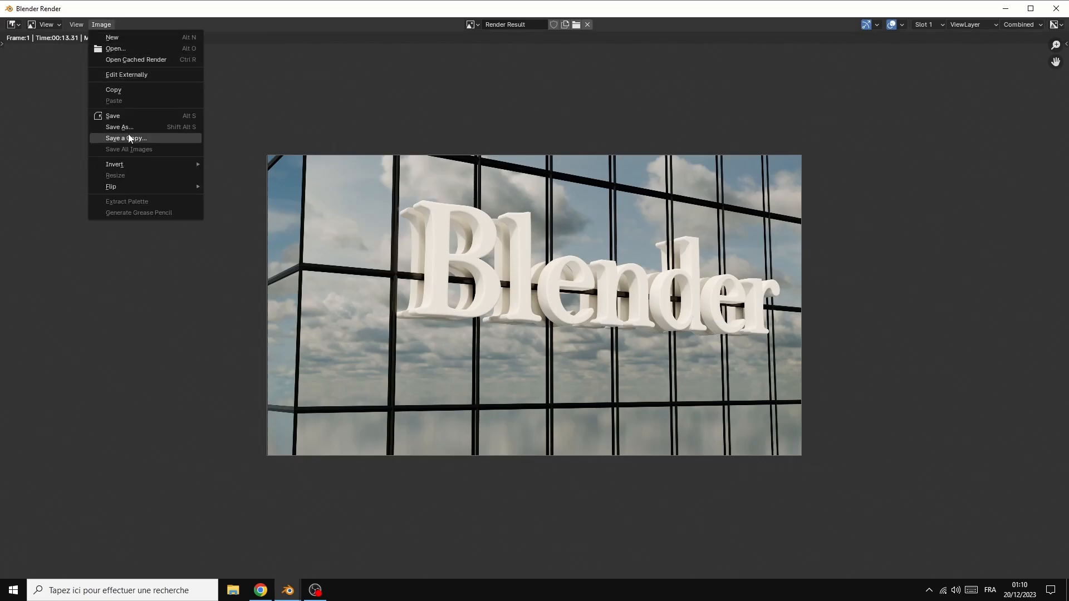
{"action": "left_click", "coordinate": [1056, 9]}
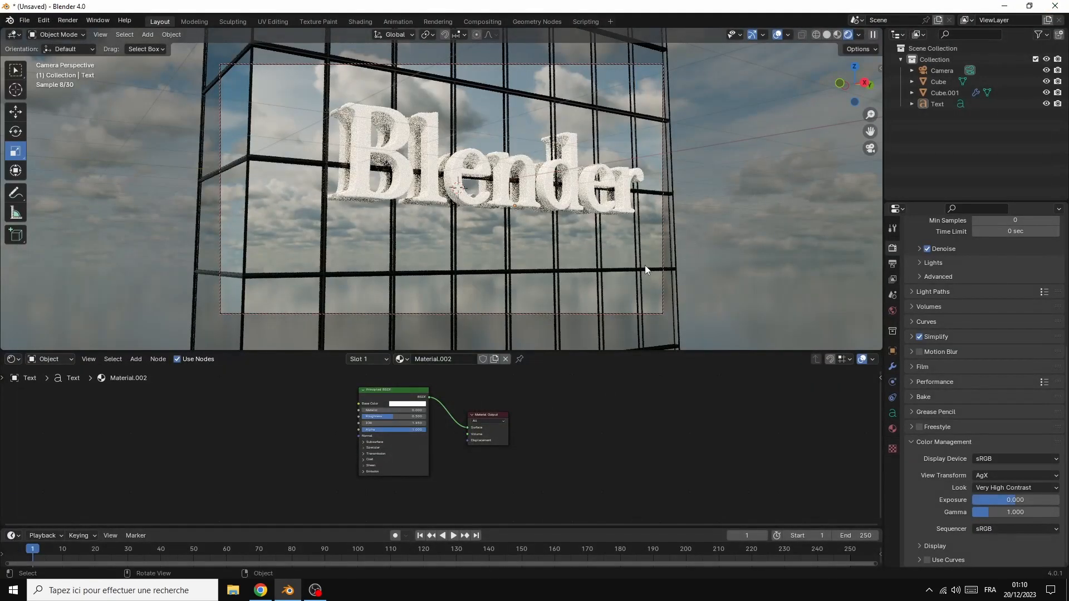